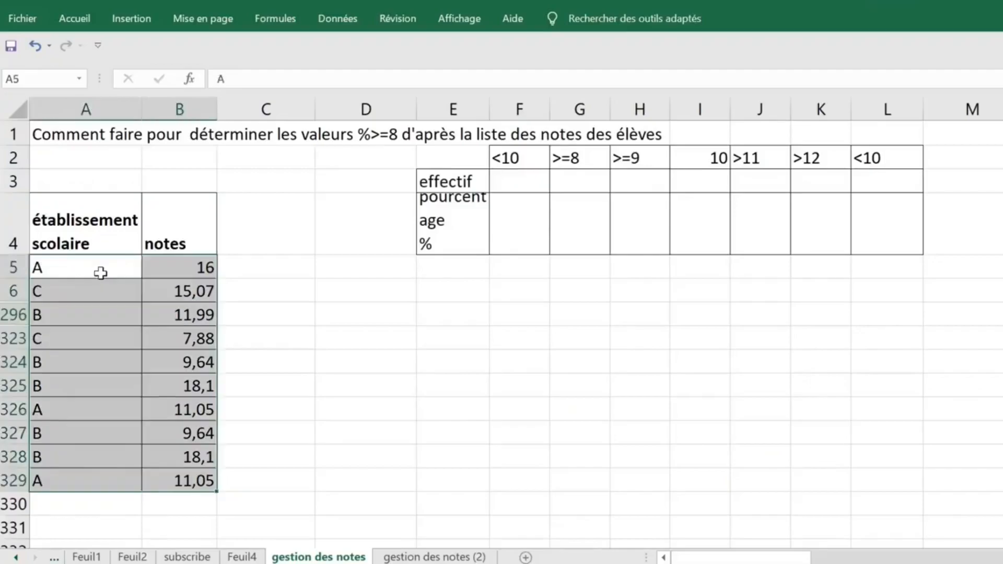
Read the exercise statement placed on the sheet from column O onward, then return to the start of the sheet.
left_click(119, 139)
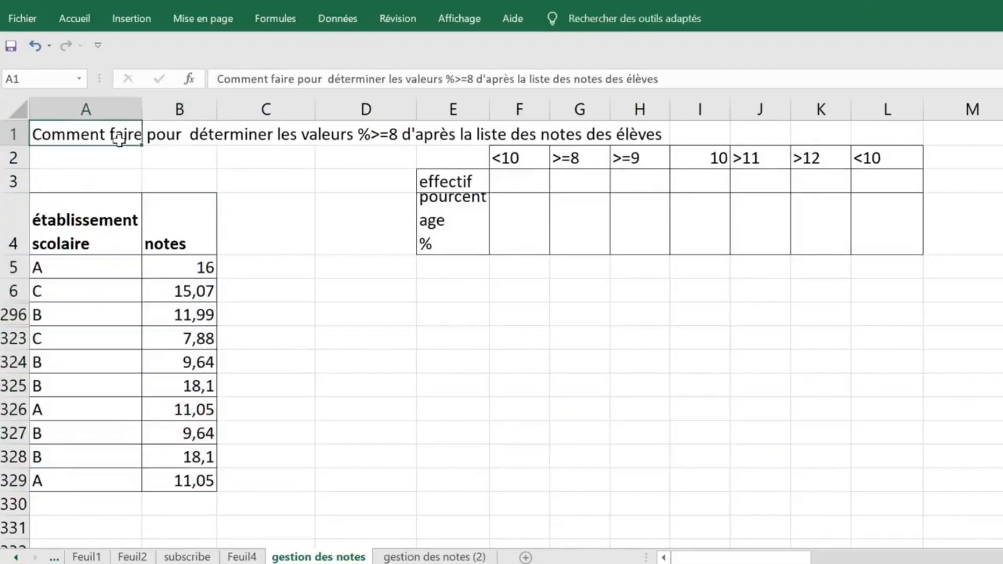
key("Right")
key("Right")
key("Right")
key("Right")
key("Right")
key("Right")
key("Right")
key("Right")
key("Right")
key("Right")
key("Right")
key("Right")
key("Right")
key("Right")
key("Right")
key("Right")
key("Right")
key("Right")
key("Right")
key("Right")
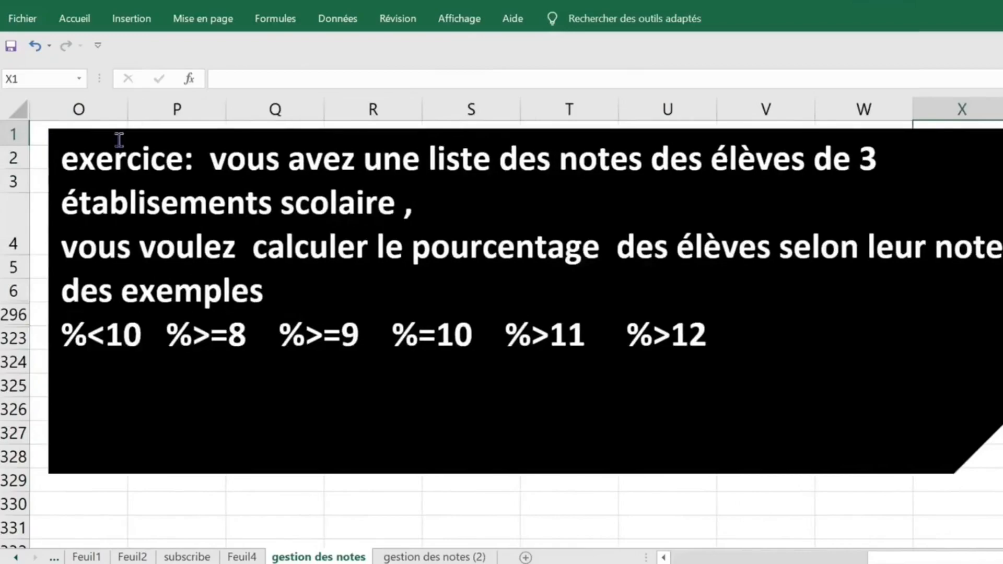
key("ctrl+End")
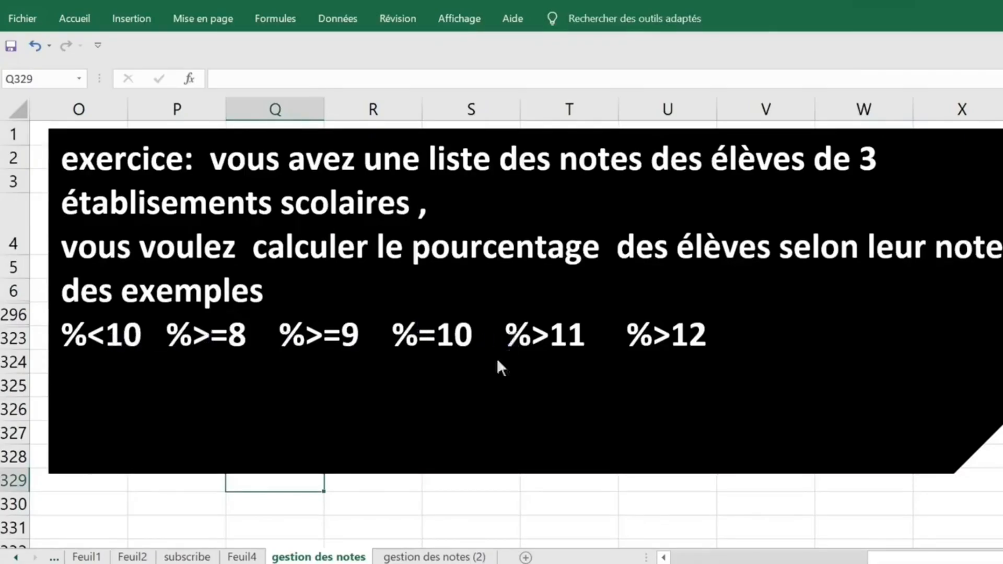
key("ctrl+Home")
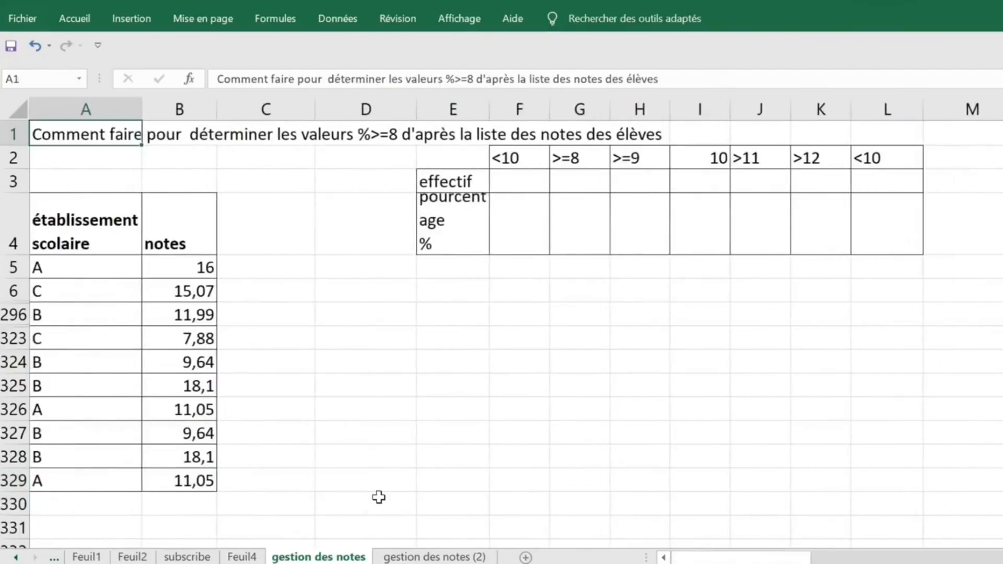
Unhide the hidden rows between rows 5 and 329 of the grades list.
left_click_drag(15, 267, 14, 480)
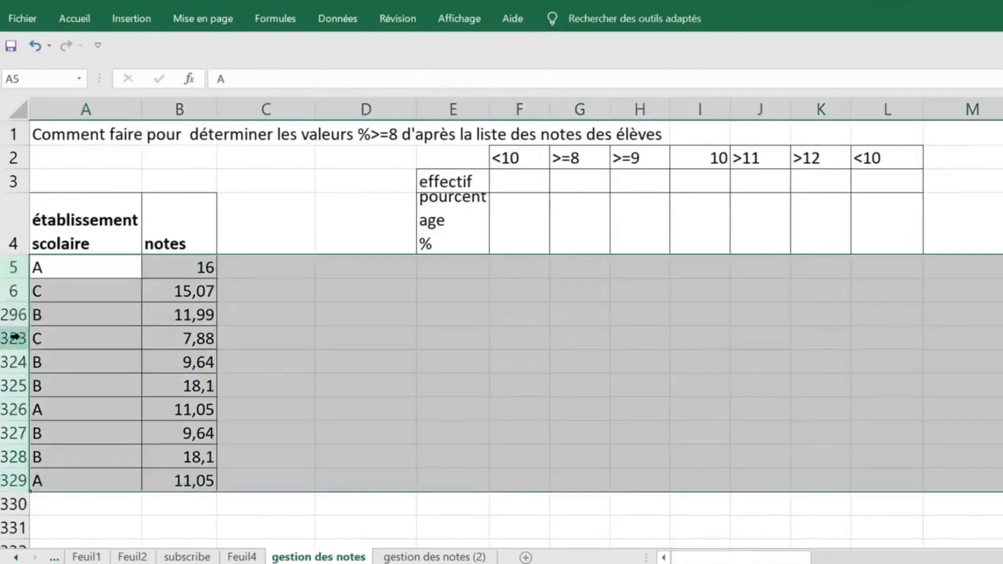
right_click(21, 315)
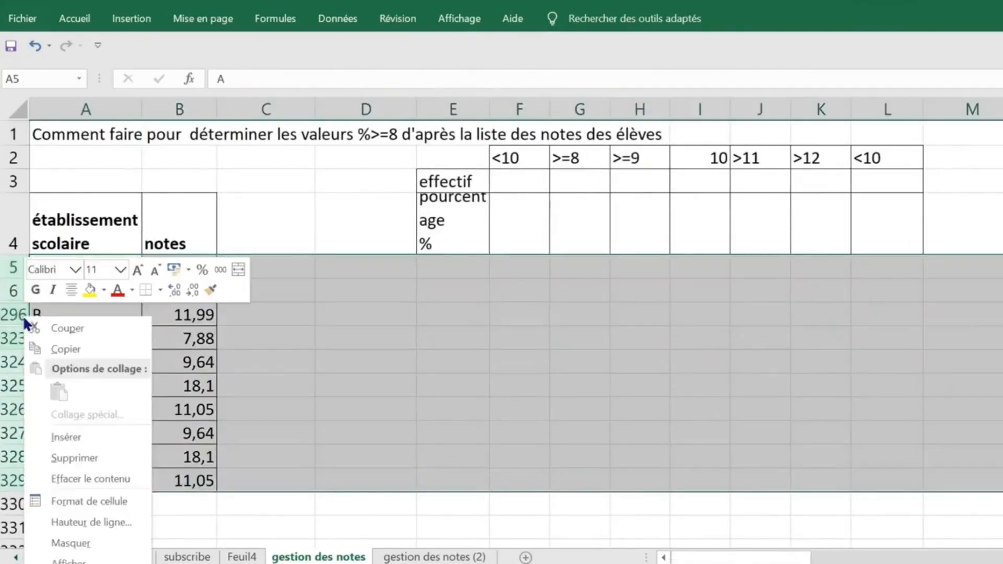
left_click(68, 561)
left_click(84, 250)
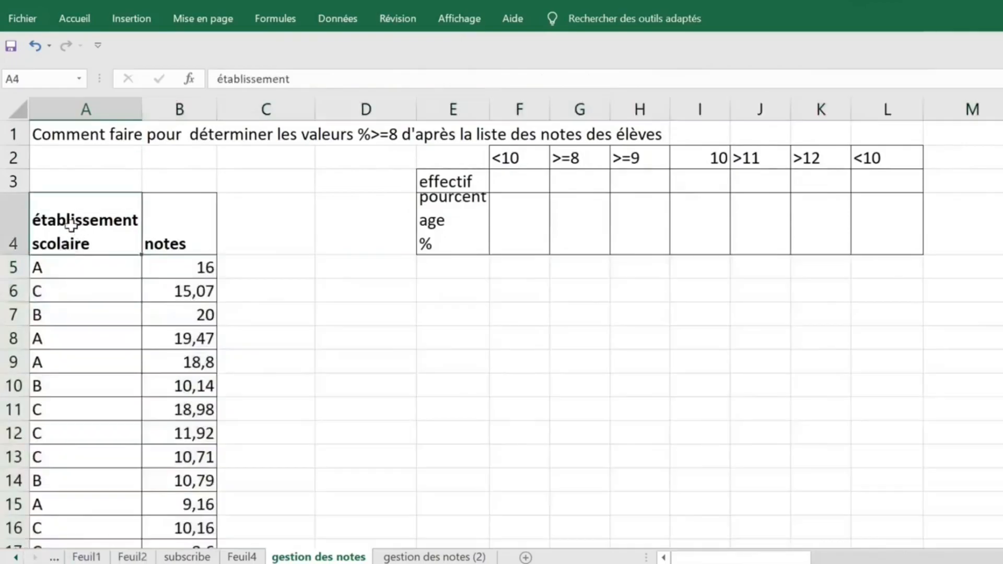
Create named ranges for the whole school and grades list in columns A and B, using only the top row as names.
left_click_drag(72, 226, 89, 418)
left_click(93, 291)
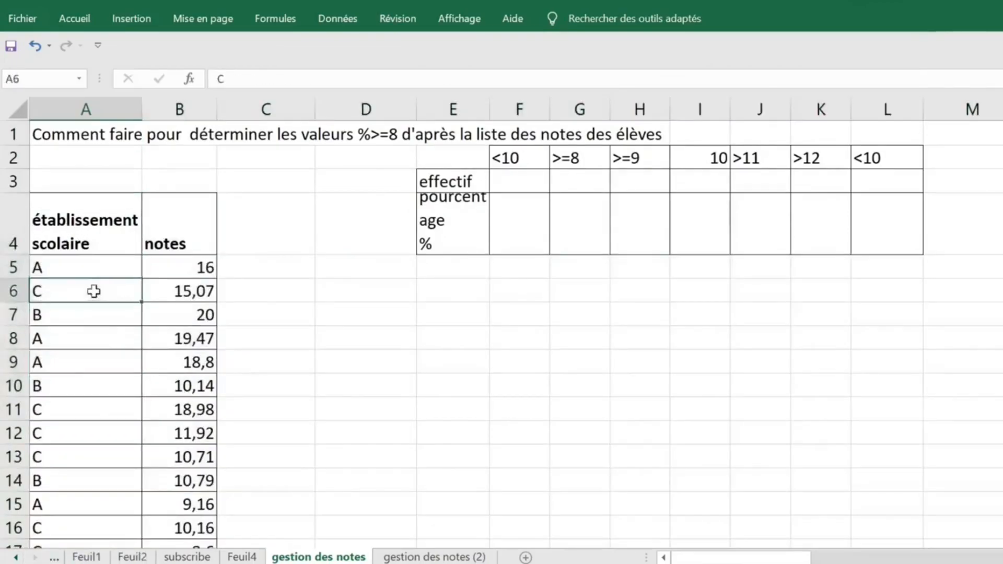
key("ctrl+a")
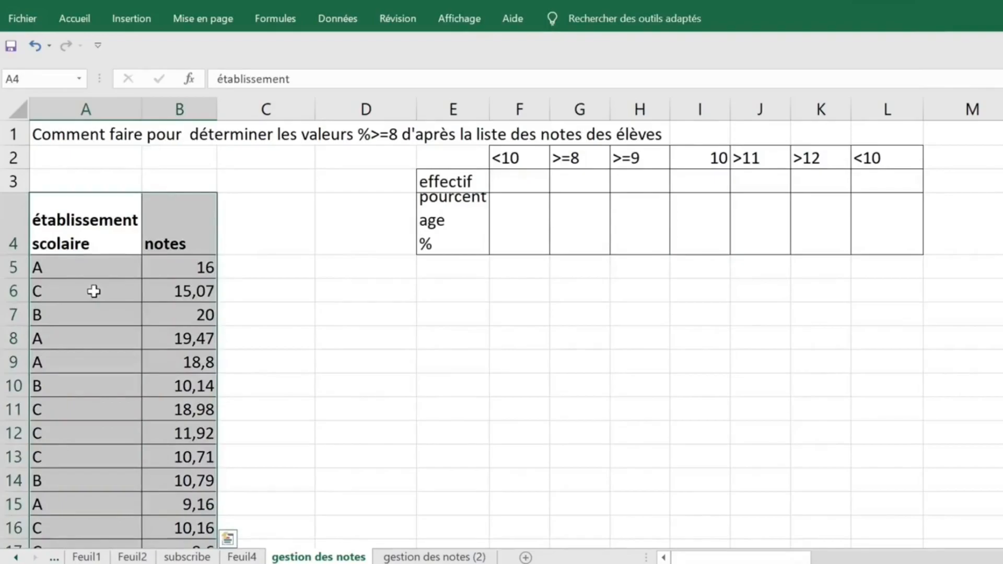
key("ctrl+shift+F3")
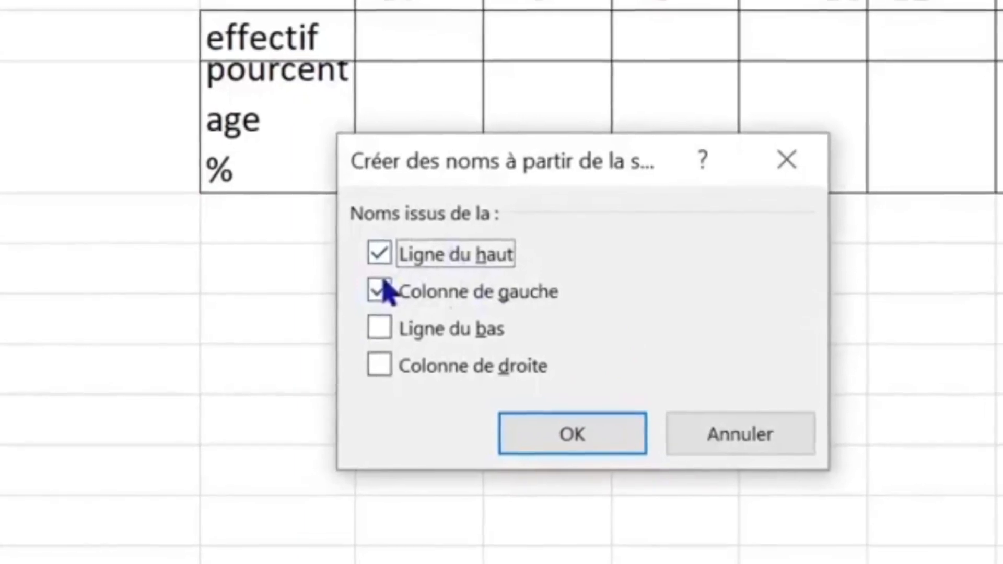
left_click(425, 295)
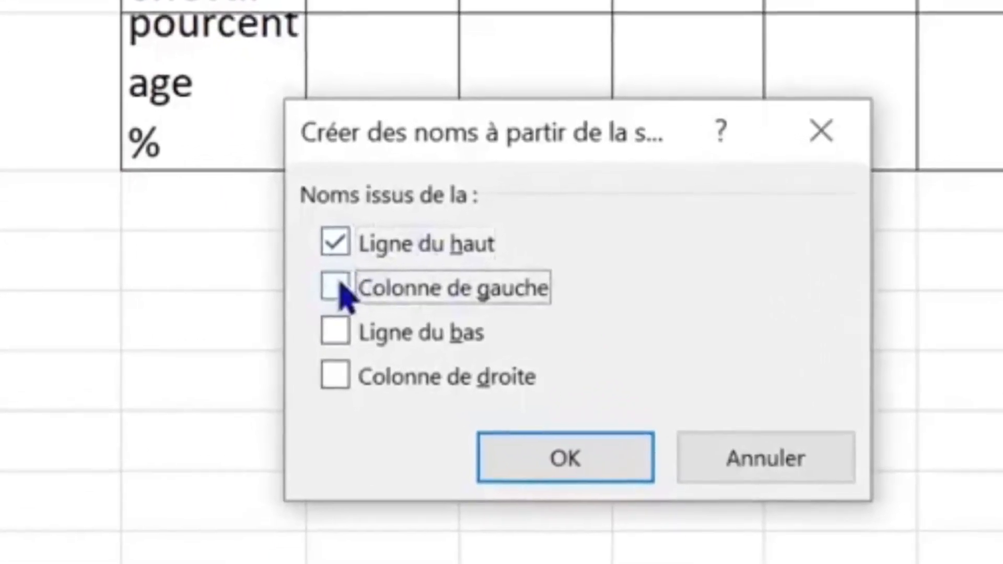
left_click(336, 287)
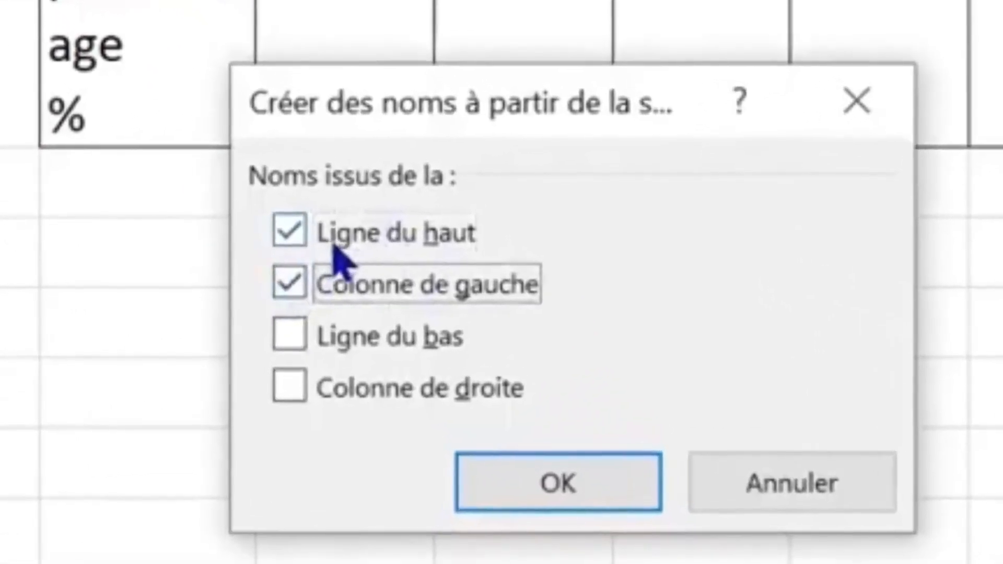
left_click(335, 287)
left_click(538, 517)
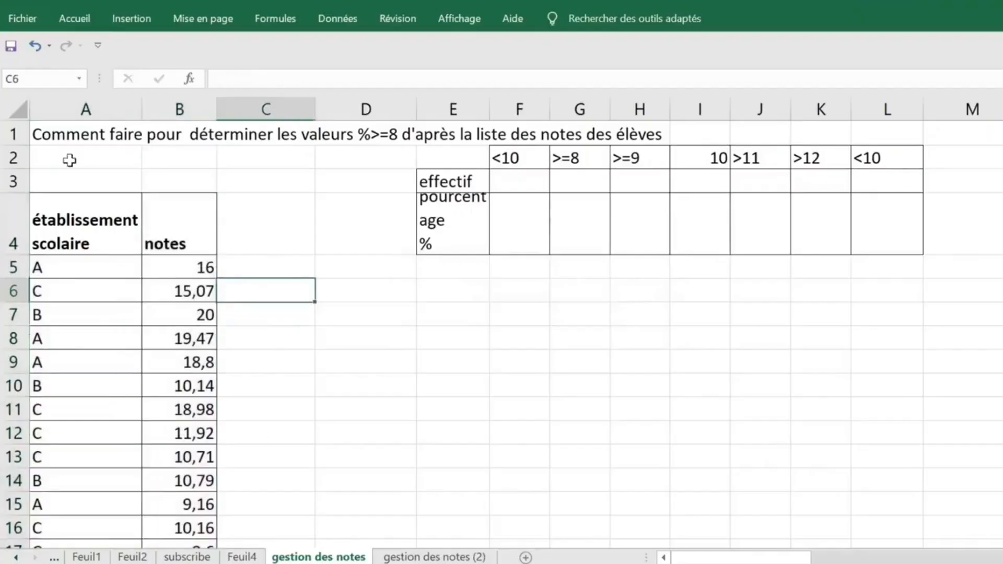
Check which cells the names notes and établissement__scolaire cover, and look over the empty results table.
left_click(81, 79)
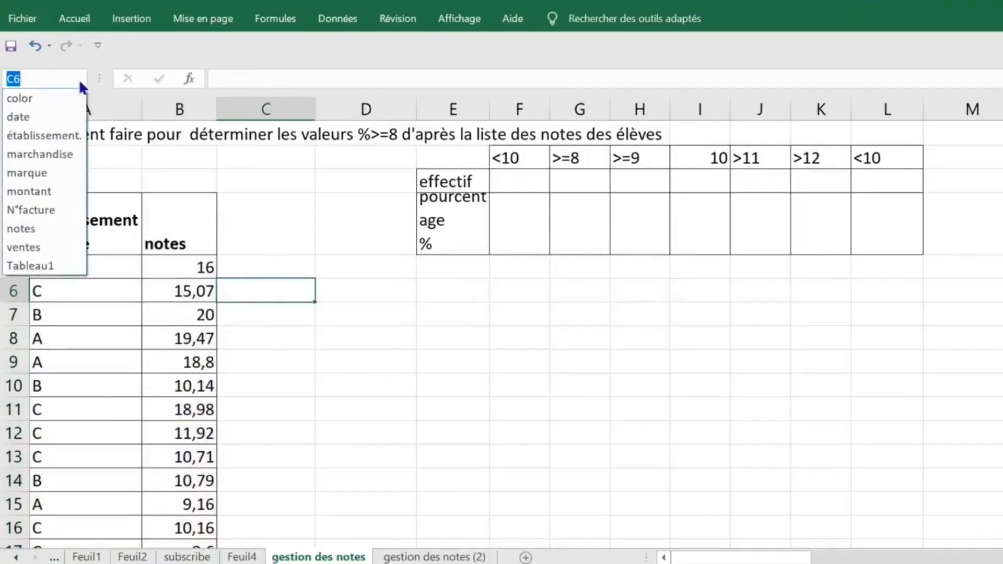
left_click(38, 229)
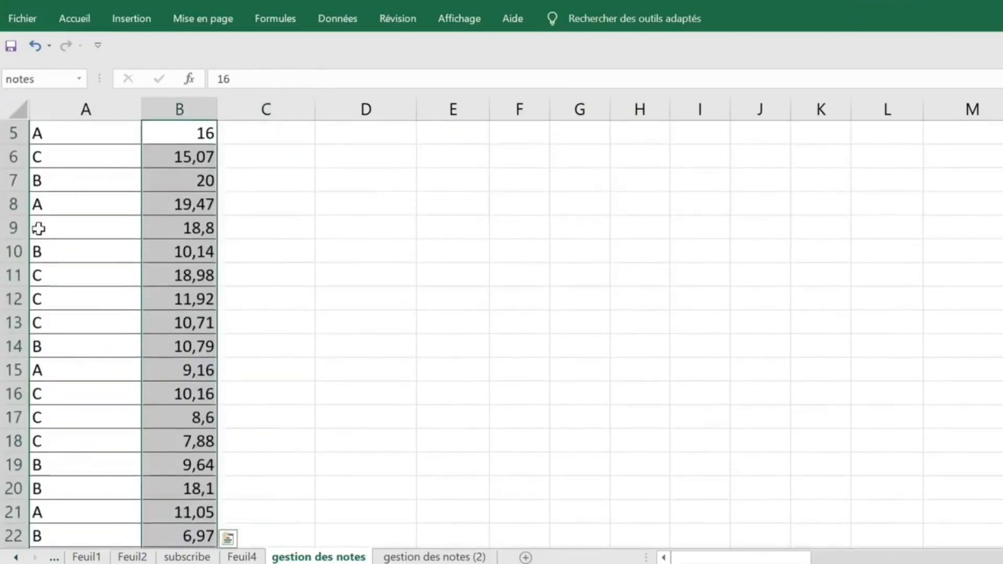
left_click(79, 79)
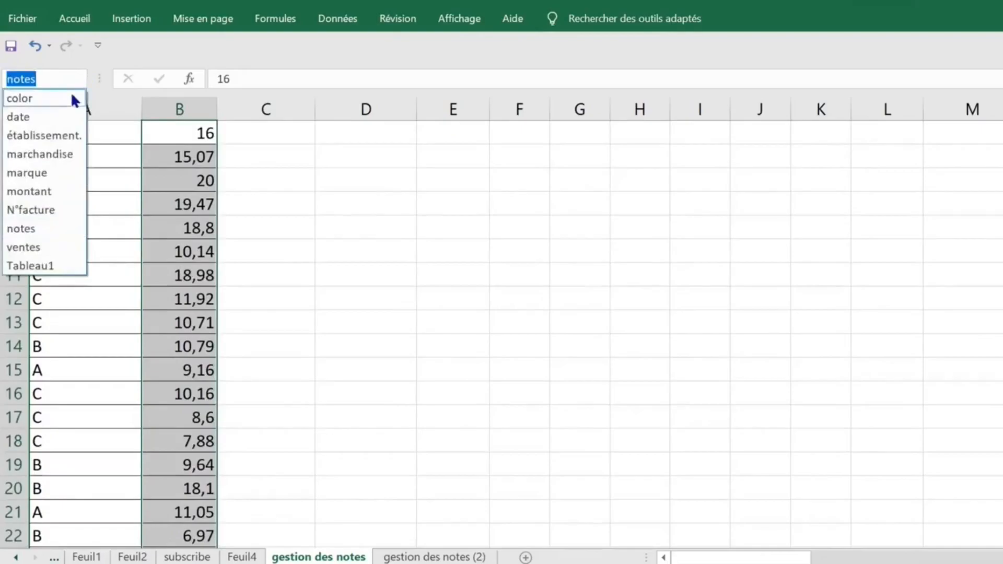
left_click(63, 133)
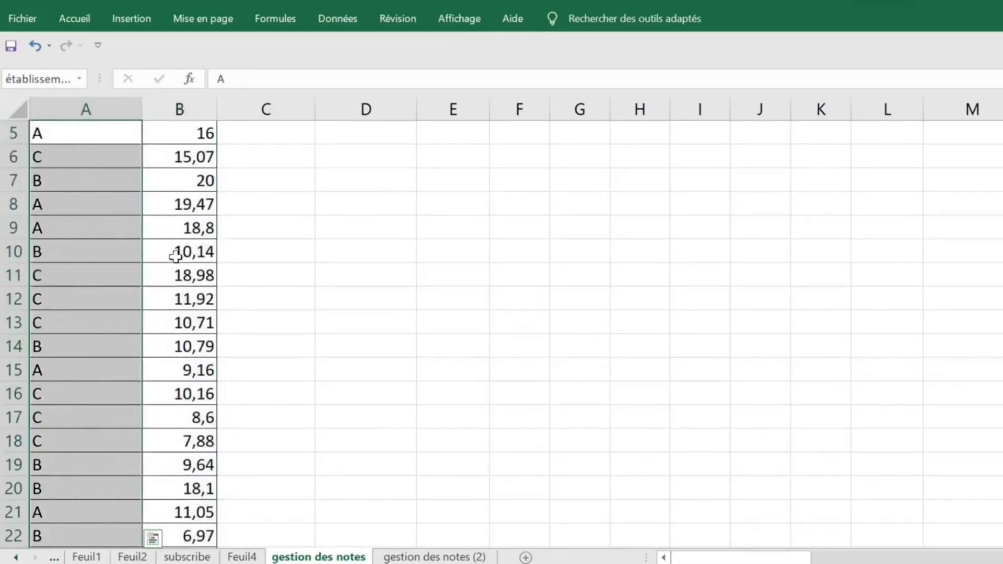
left_click(111, 254)
key("ctrl+Home")
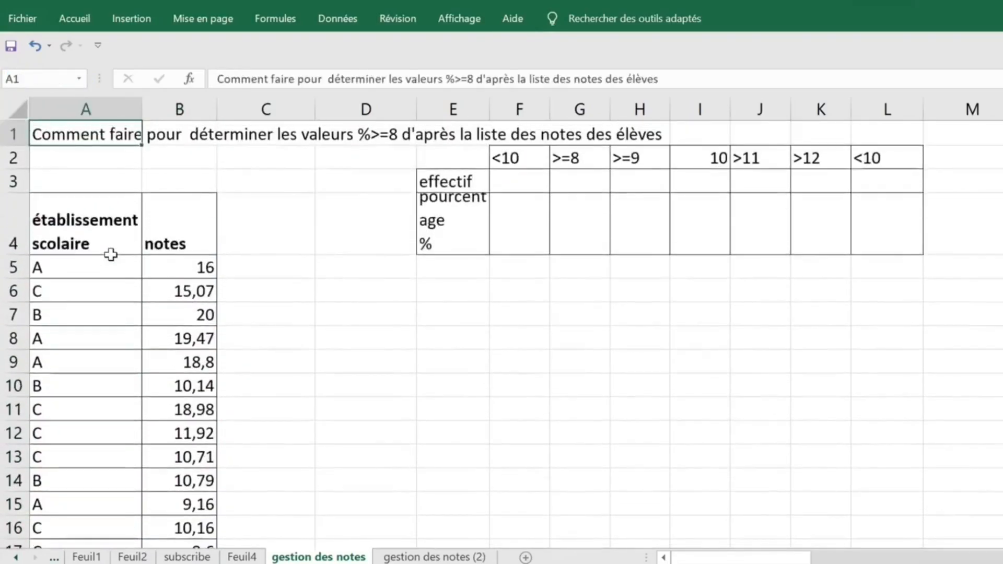
left_click(364, 226)
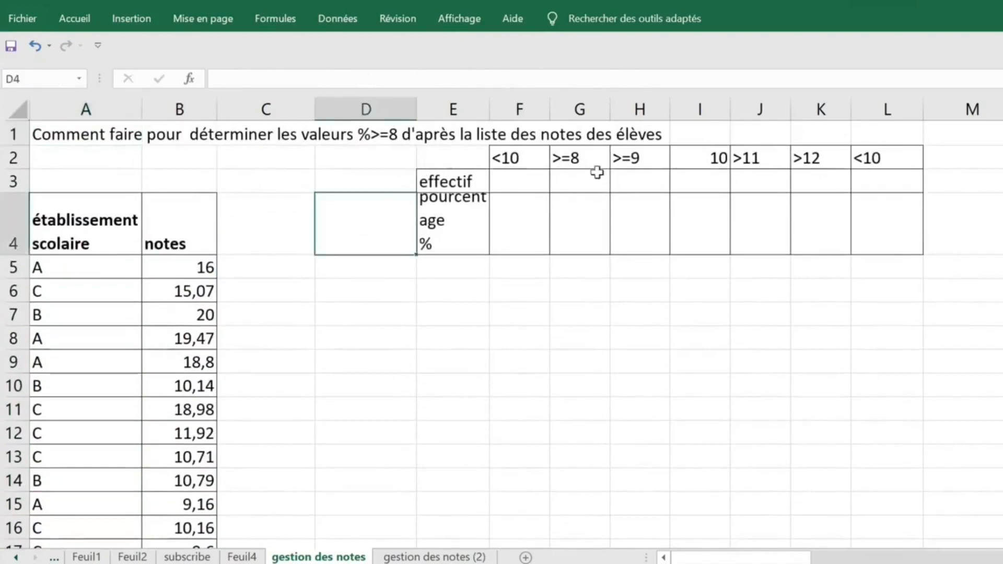
left_click(513, 180)
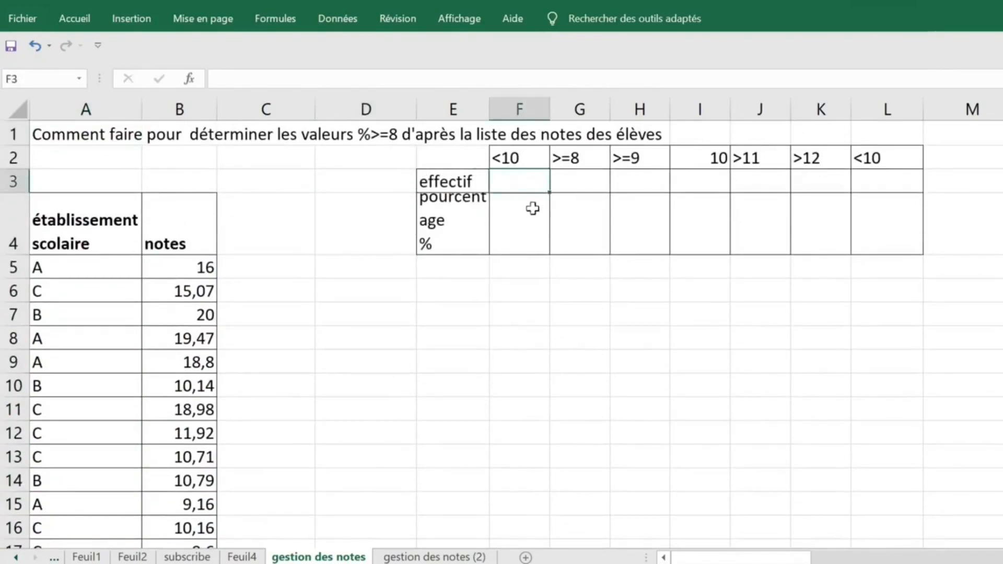
Enter the label "effectif des notes" in cell A2.
left_click(131, 157)
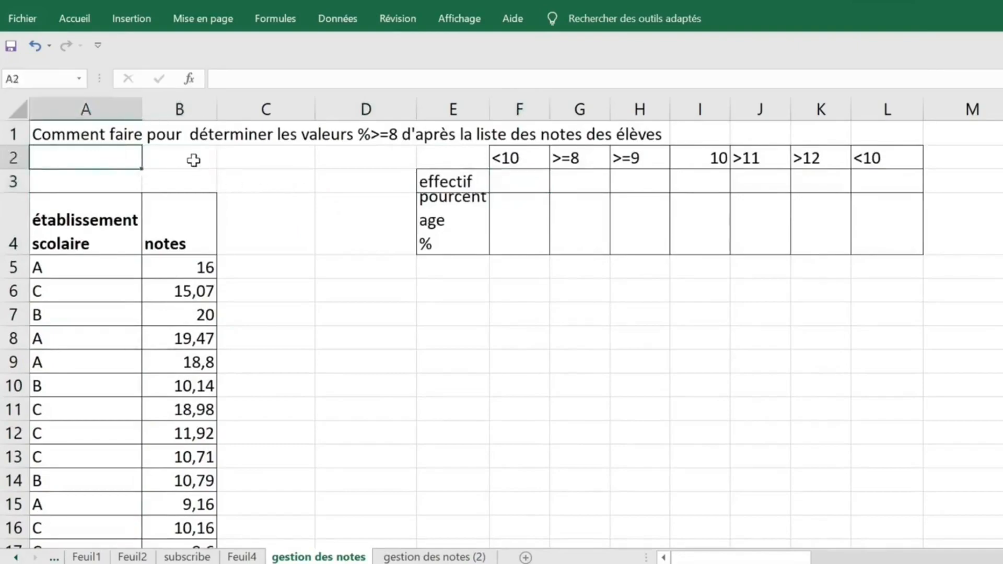
type("effect")
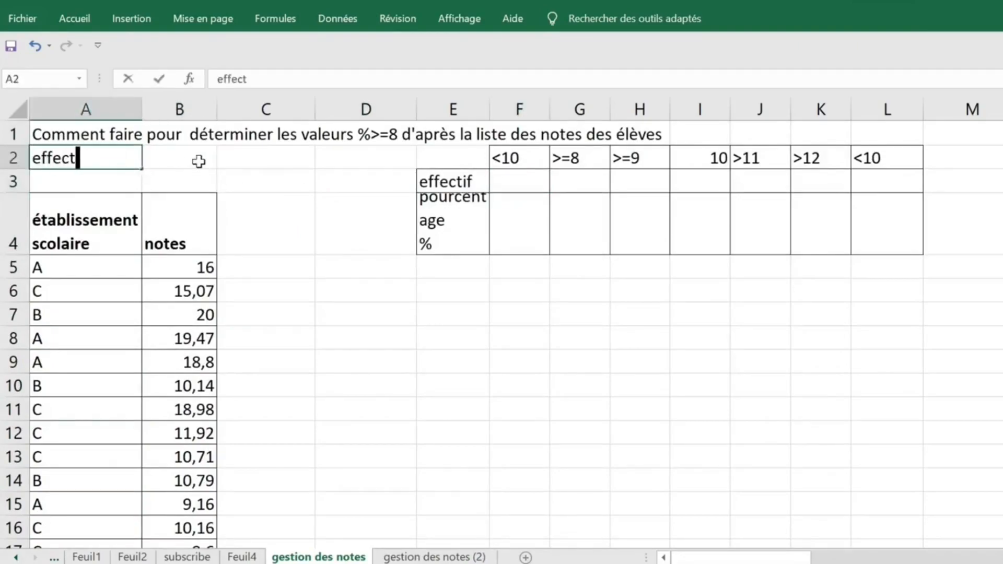
type("if des notes")
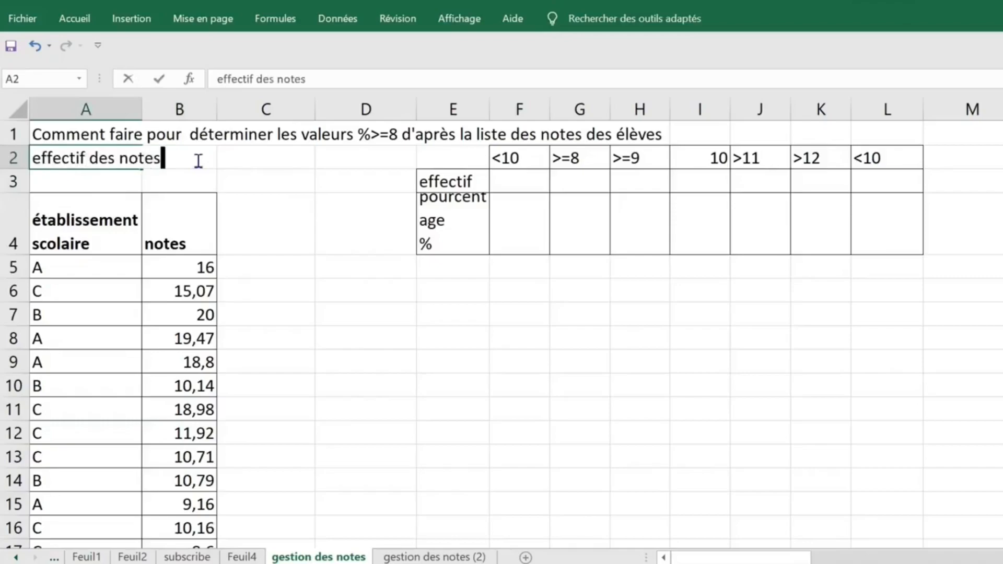
left_click(243, 201)
Count the grades in cell C2 with the NB function applied to the named range notes.
left_click(225, 163)
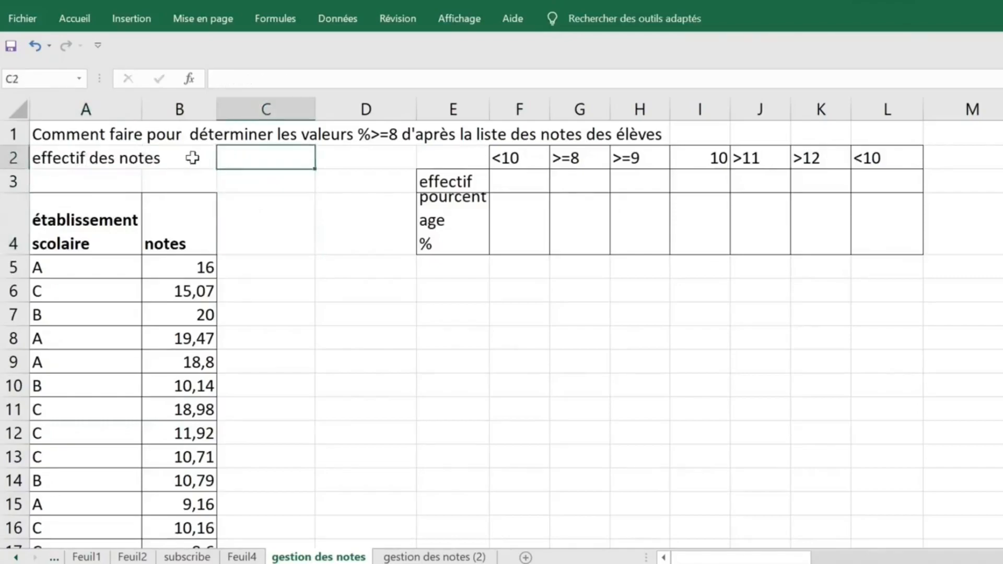
type("=nb")
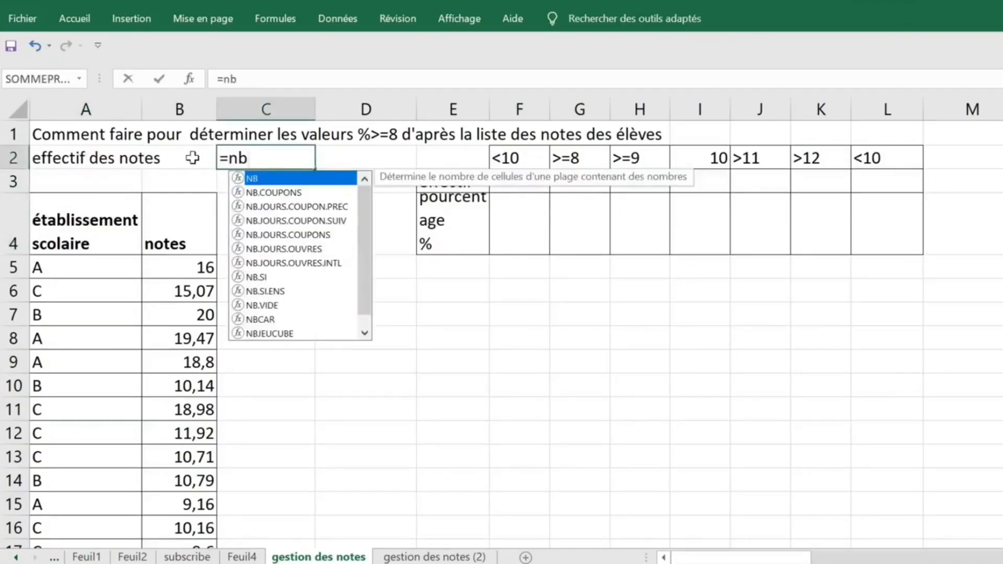
key("Tab")
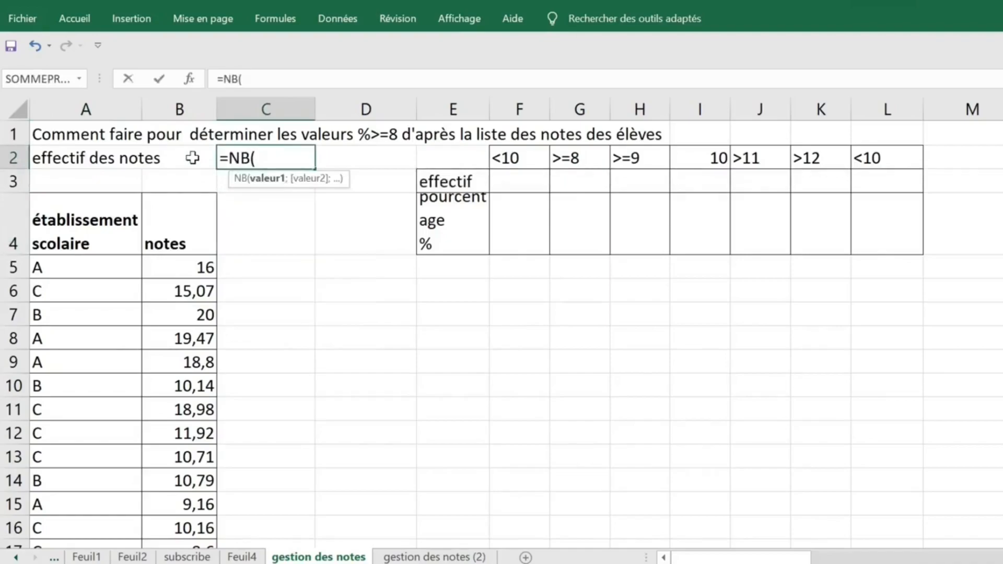
key("F3")
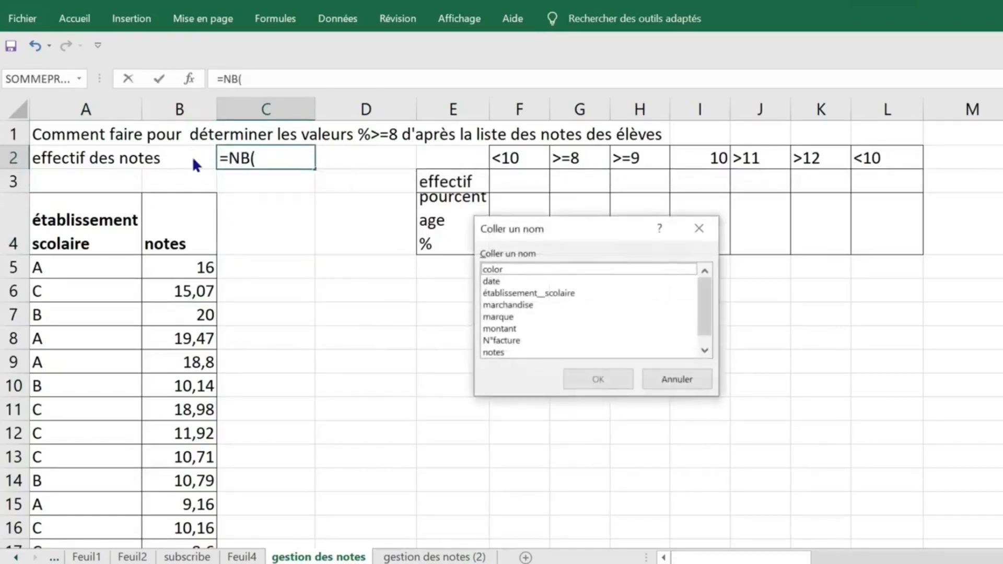
double_click(493, 352)
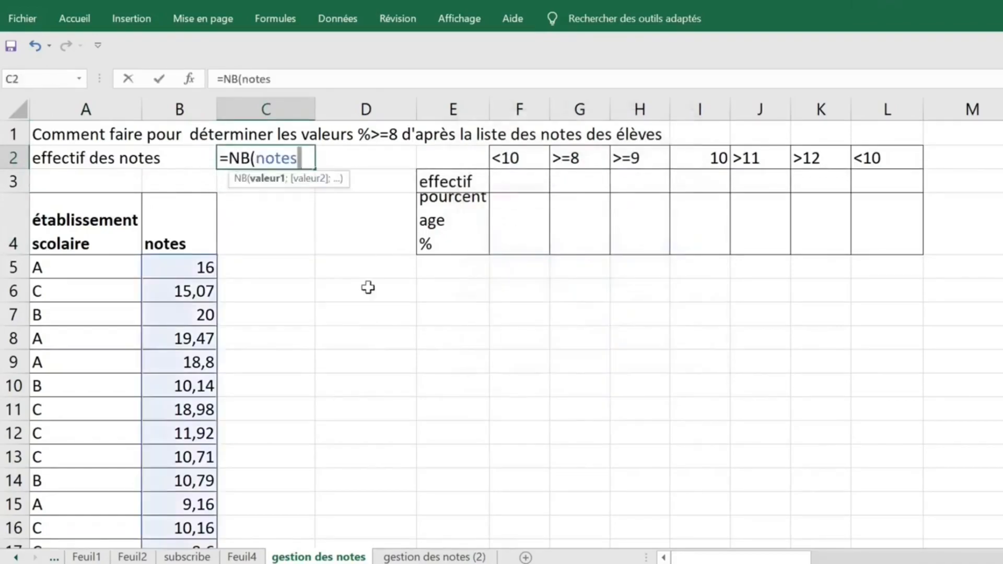
key("Return")
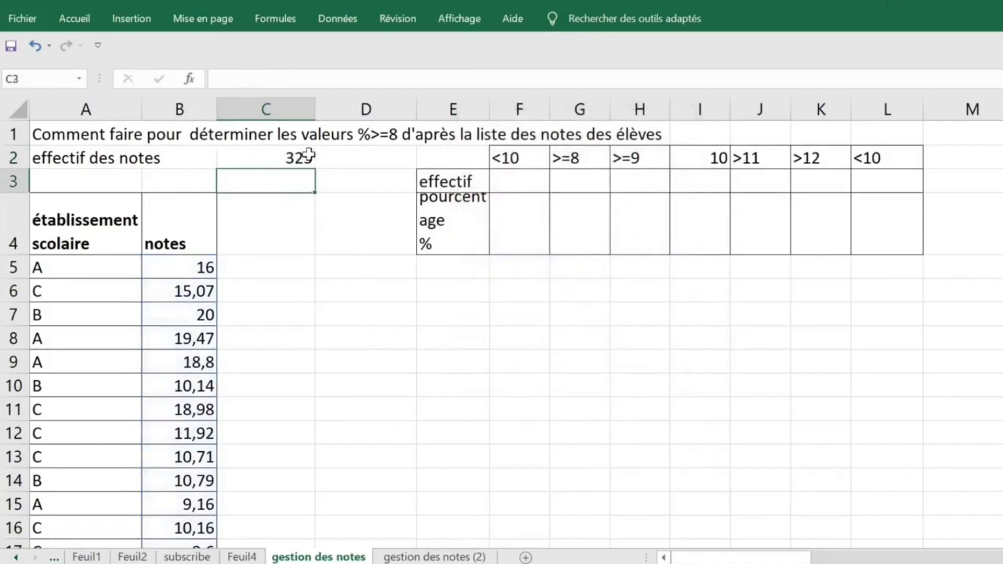
Label cell A3 "effectif des élèves" and count the students in C3 with NBVAL applied to the named range établissement__scolaire.
left_click(95, 175)
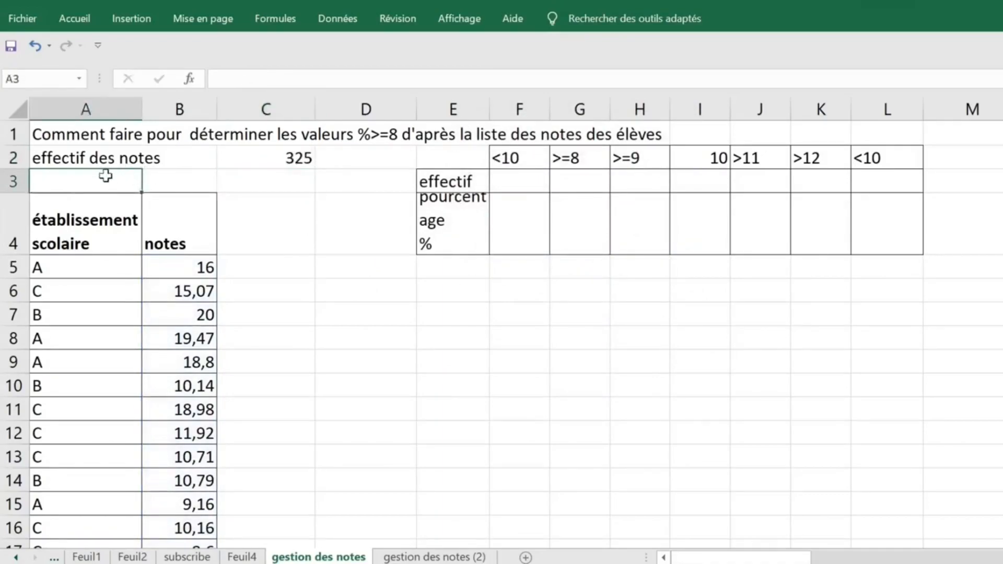
type("effectif des élèves")
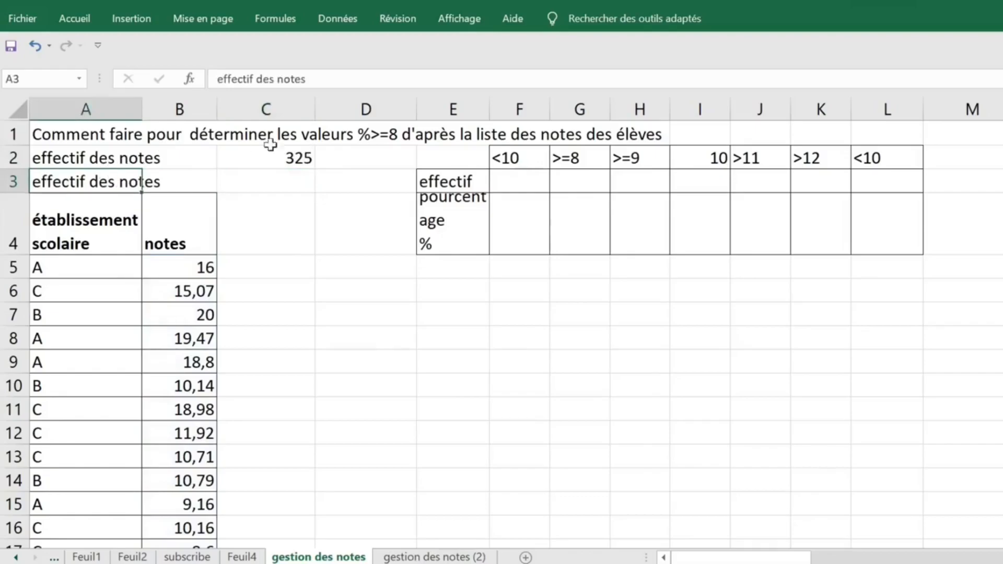
left_click(264, 183)
type("=")
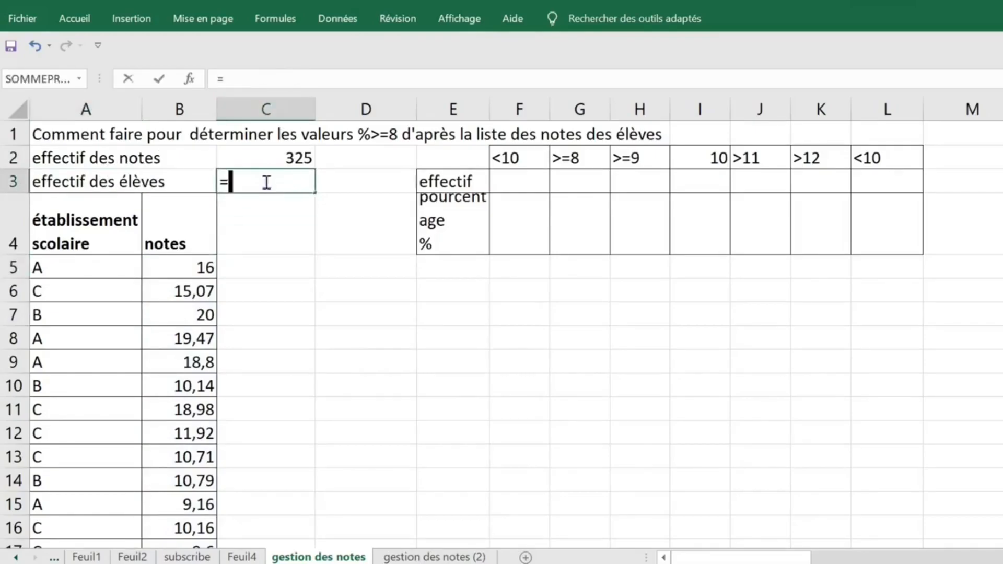
type("nbva")
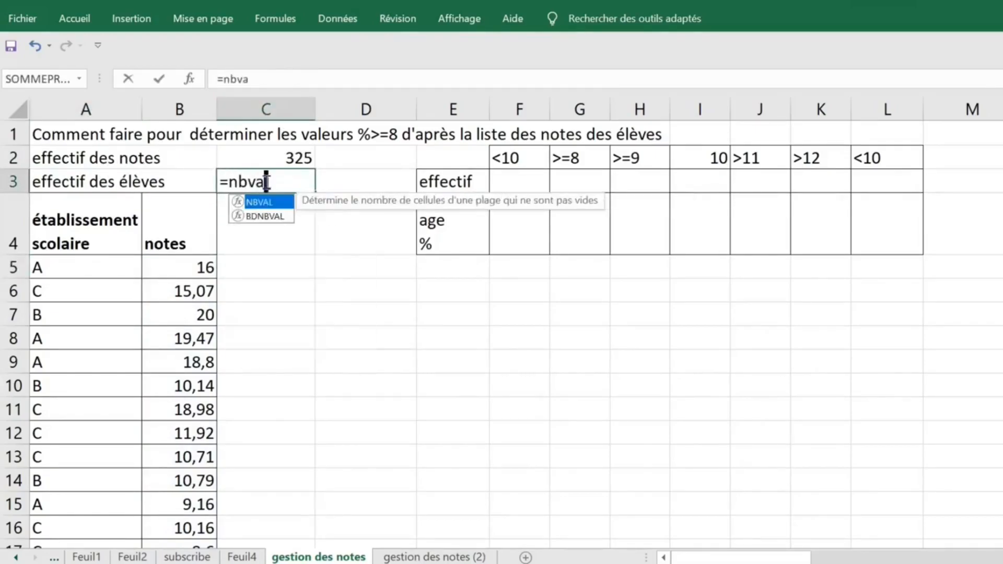
key("Tab")
key("F3")
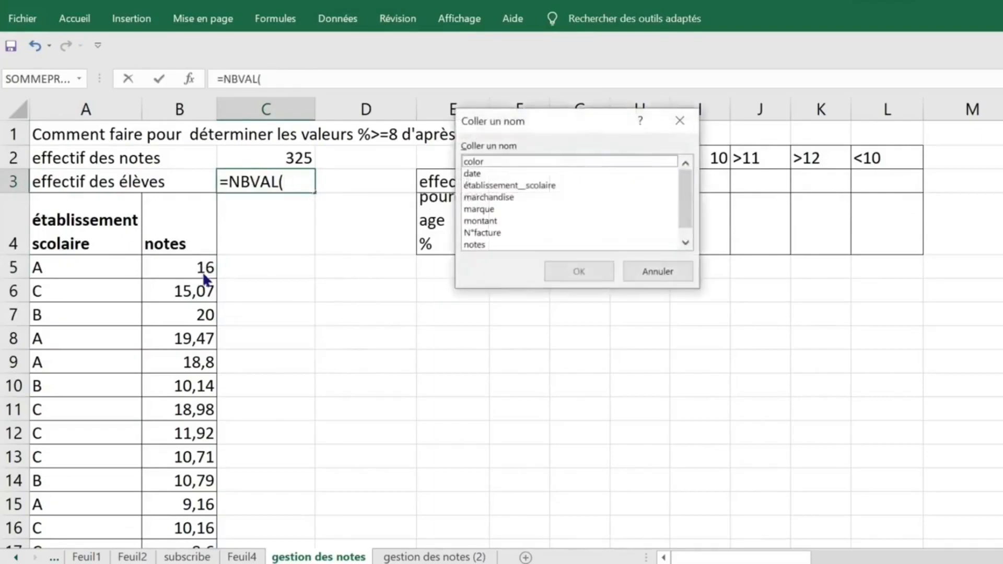
left_click(525, 187)
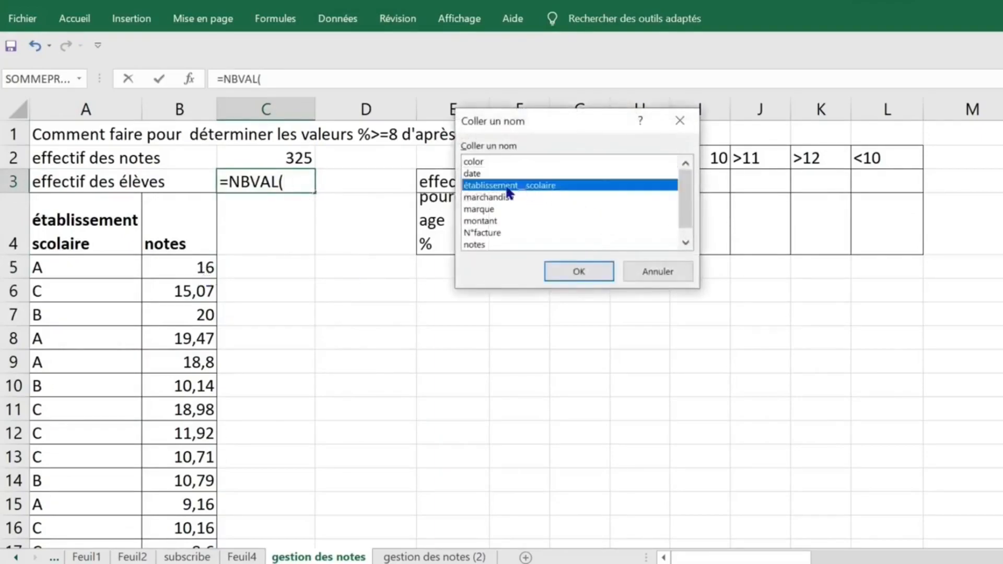
double_click(509, 186)
type(")")
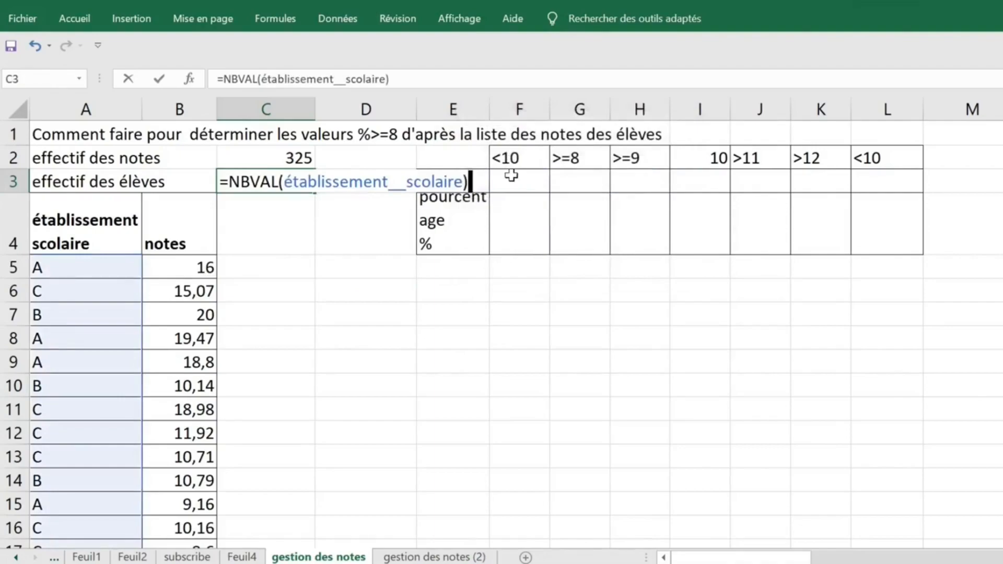
key("Return")
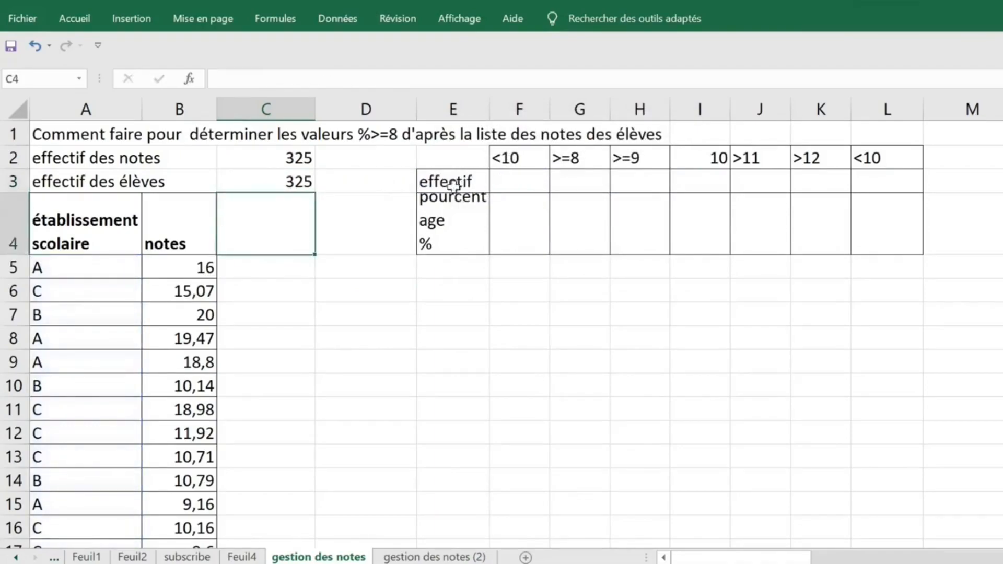
Compare the grade count in C2 with the student count in C3, and look at the effectif row of the results table.
left_click(123, 184)
left_click(301, 184)
left_click(299, 158)
left_click(298, 183)
left_click(533, 177)
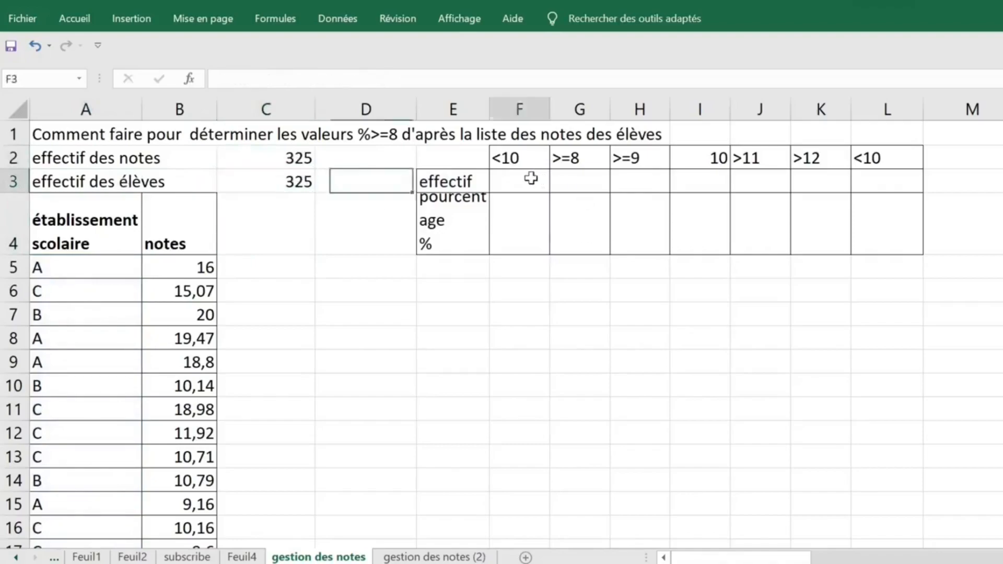
left_click(472, 182)
Begin an NB.SI formula in F3, the effectif cell under the <10 heading.
left_click(523, 181)
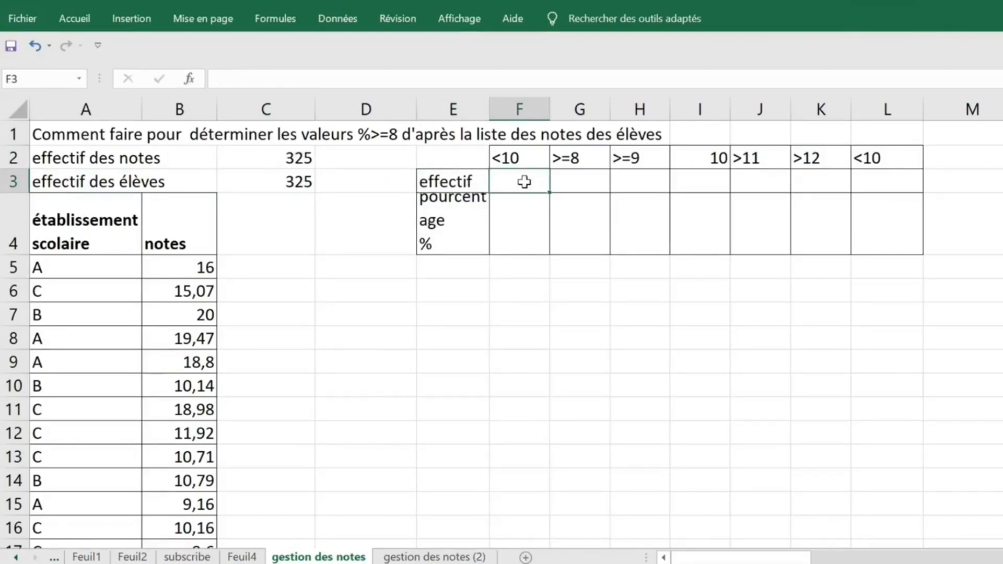
type("=nb")
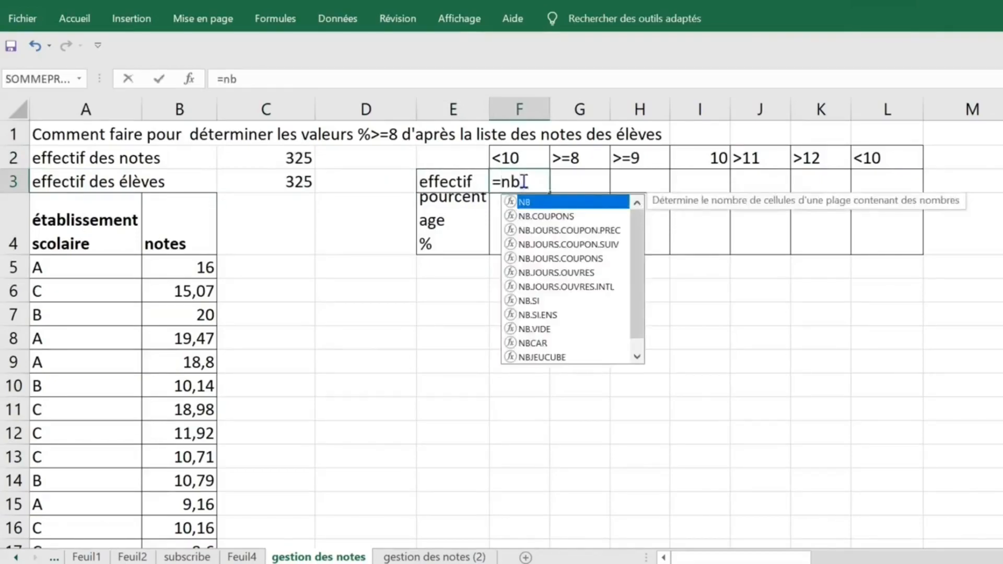
type(".Si")
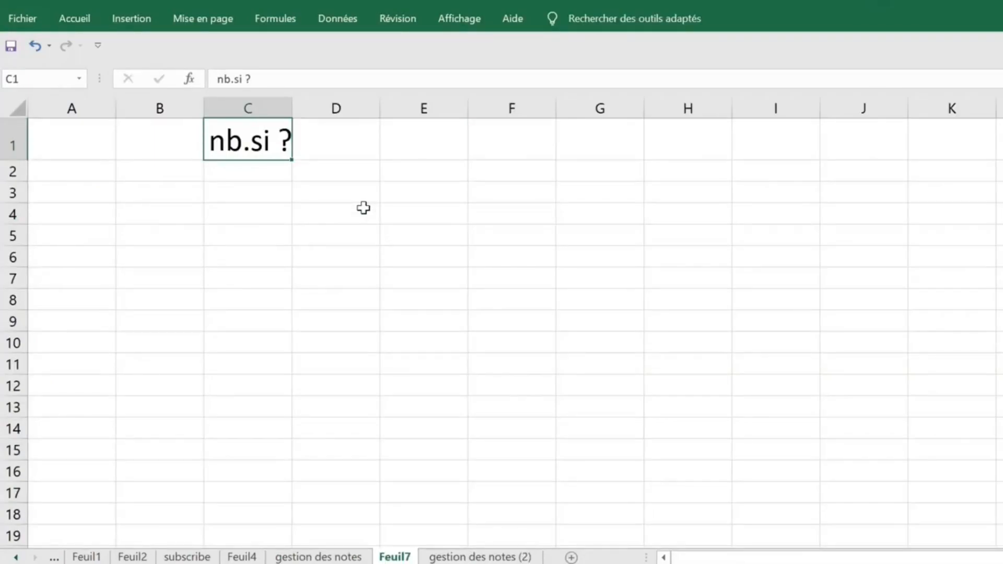
Search the function library for nb from cell C1 of Feuil7 and open the arguments of NB.SI.
left_click(273, 20)
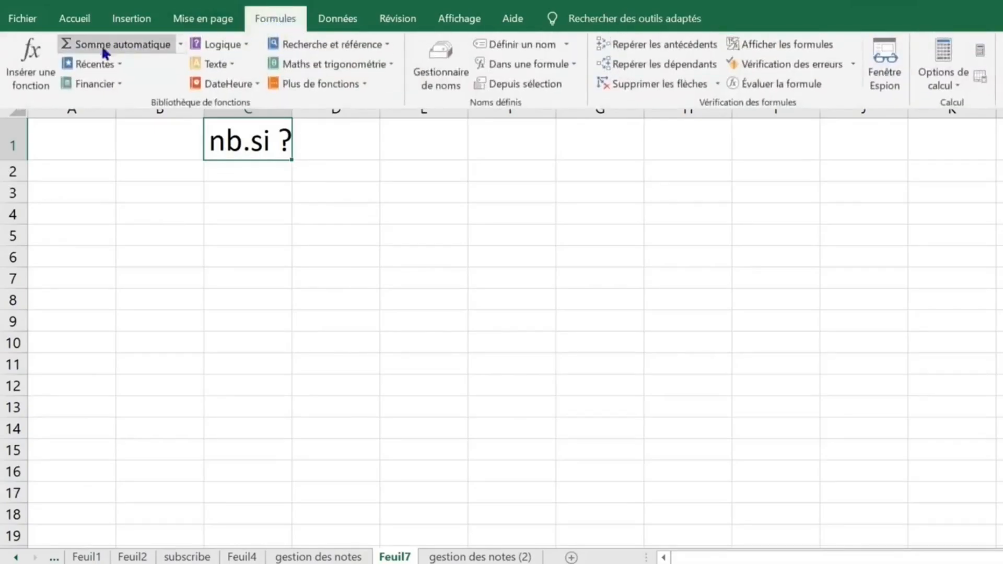
left_click(32, 60)
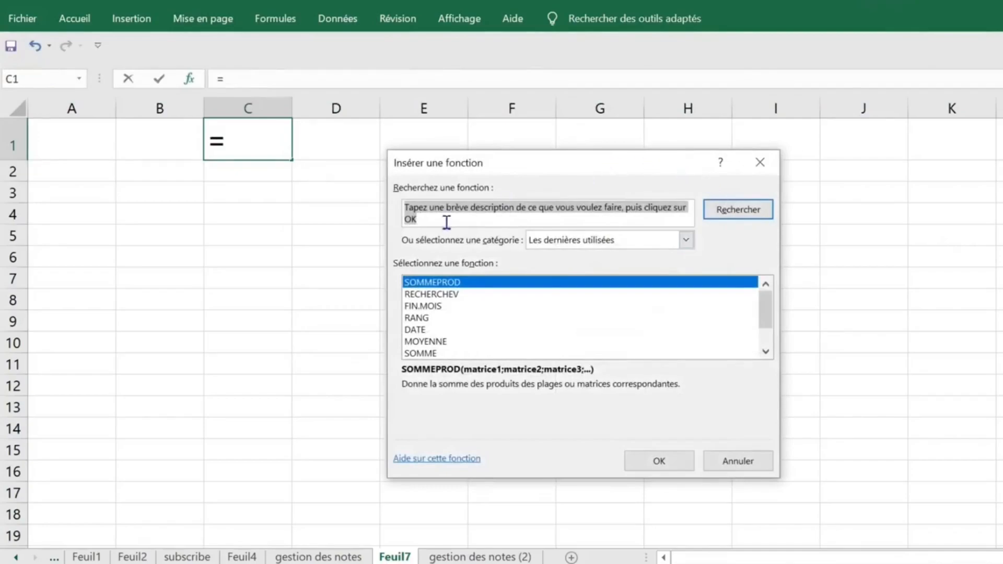
type("nb")
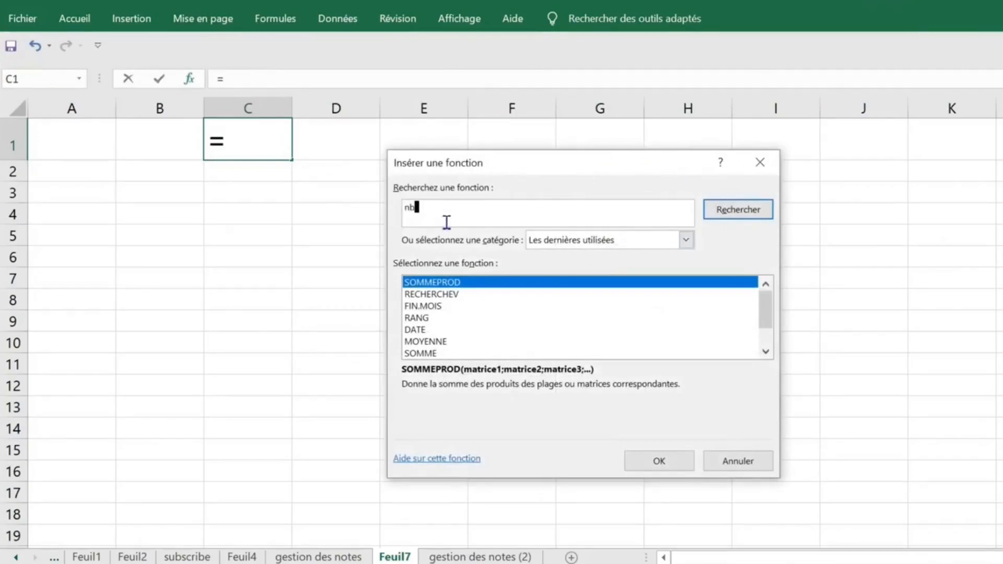
left_click(735, 210)
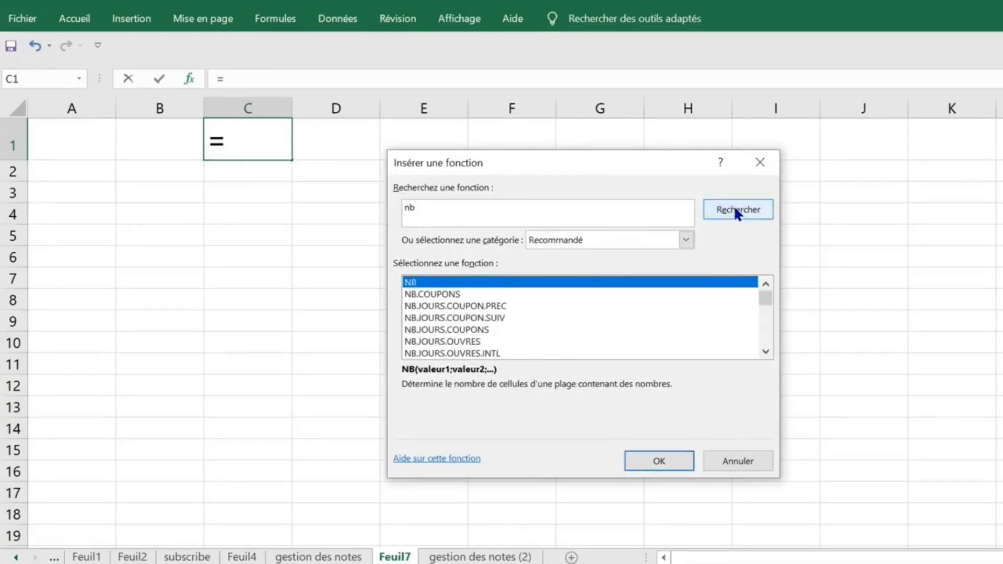
left_click_drag(761, 295, 763, 300)
left_click_drag(589, 160, 521, 100)
left_click(424, 301)
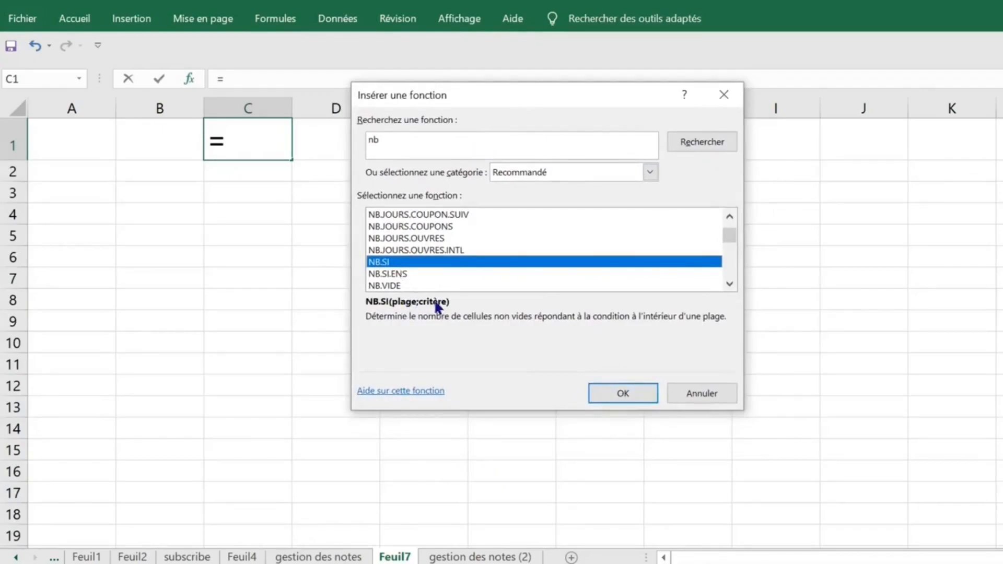
left_click(620, 395)
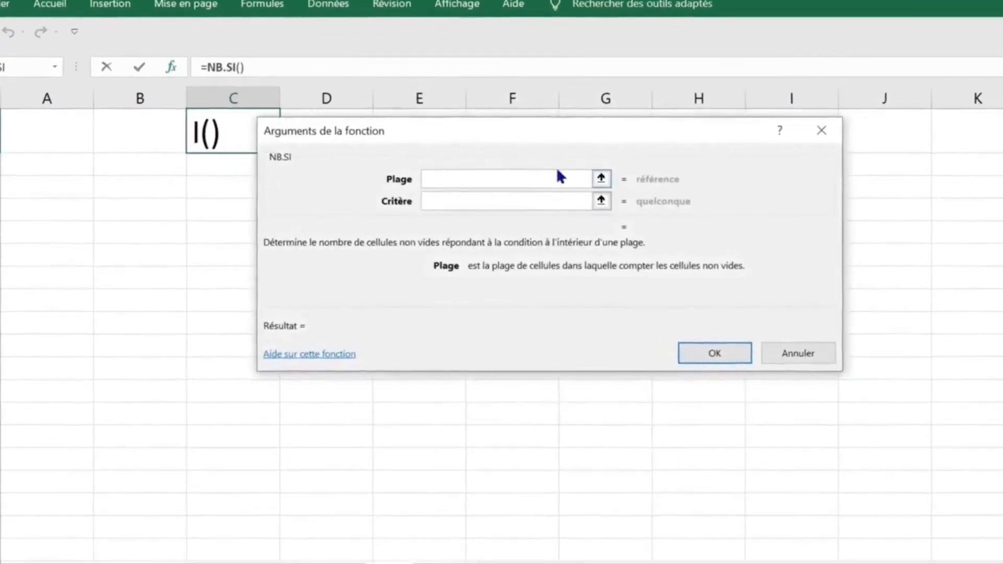
Examine the descriptions of the Plage and Critère arguments of the NB.SI function.
left_click_drag(551, 139, 529, 139)
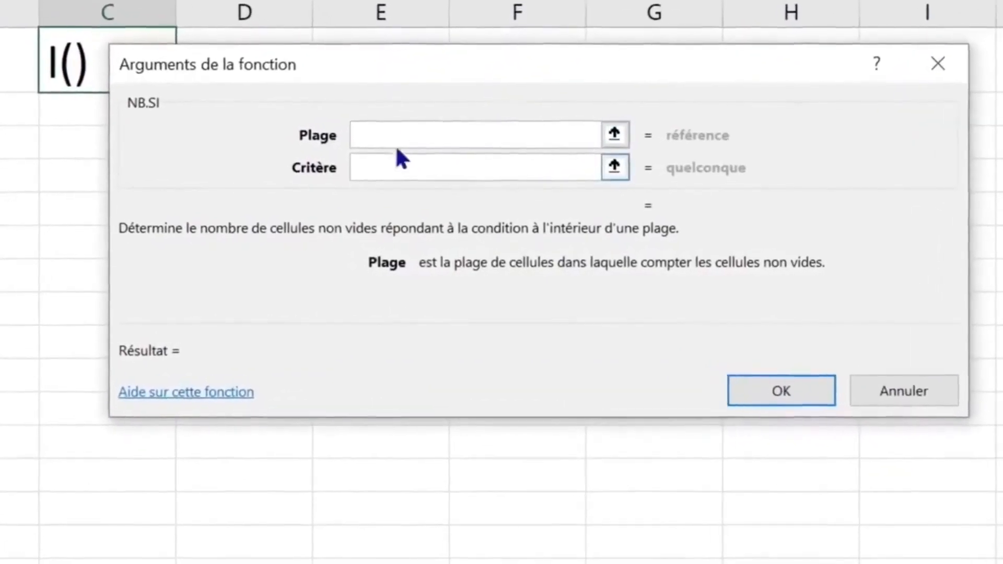
left_click(383, 142)
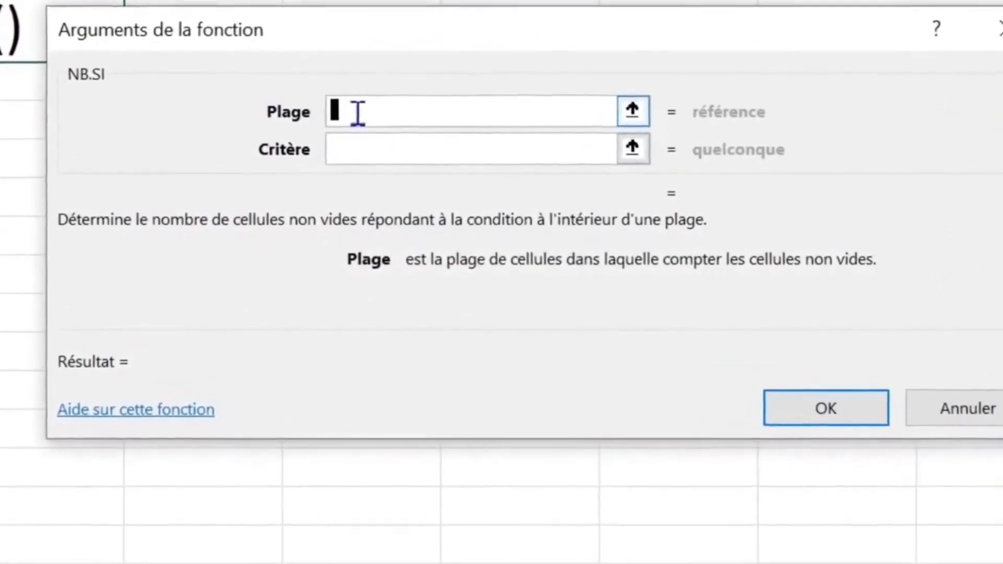
left_click(362, 152)
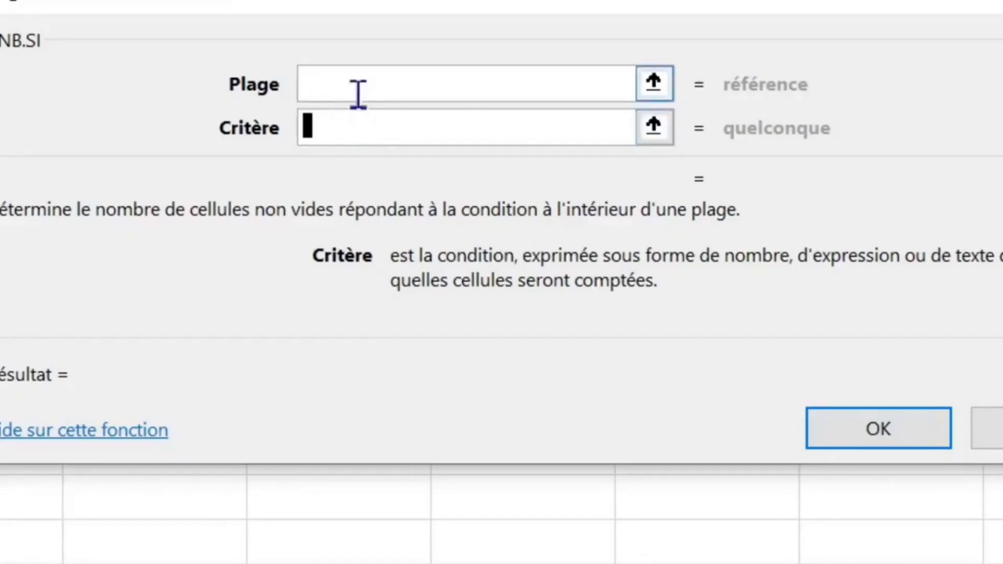
left_click(345, 82)
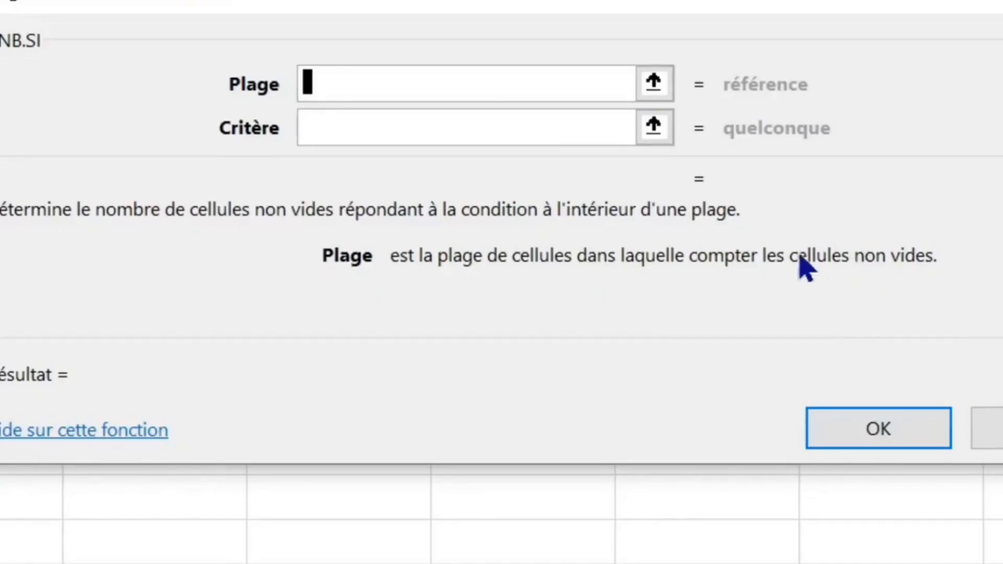
left_click(335, 123)
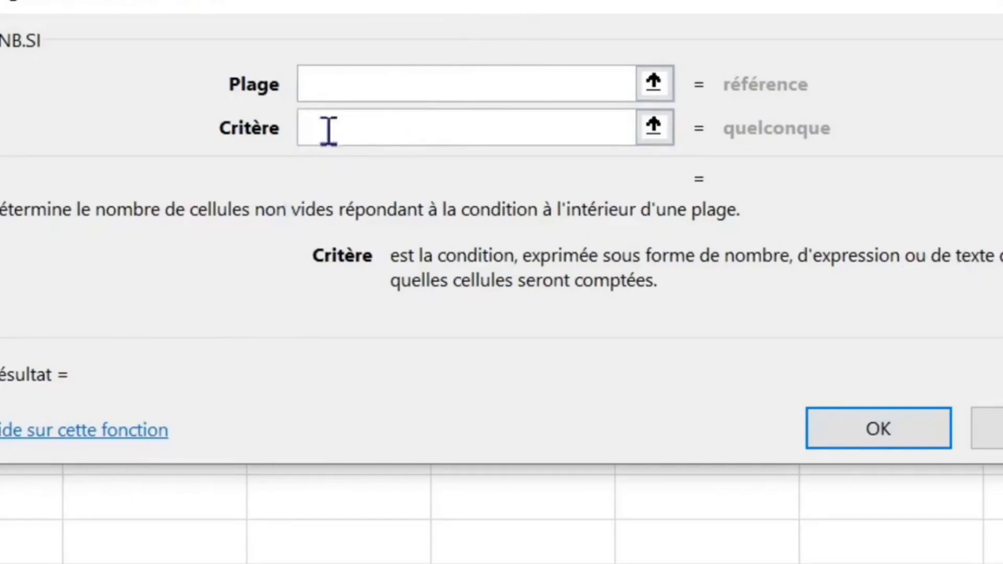
left_click(340, 85)
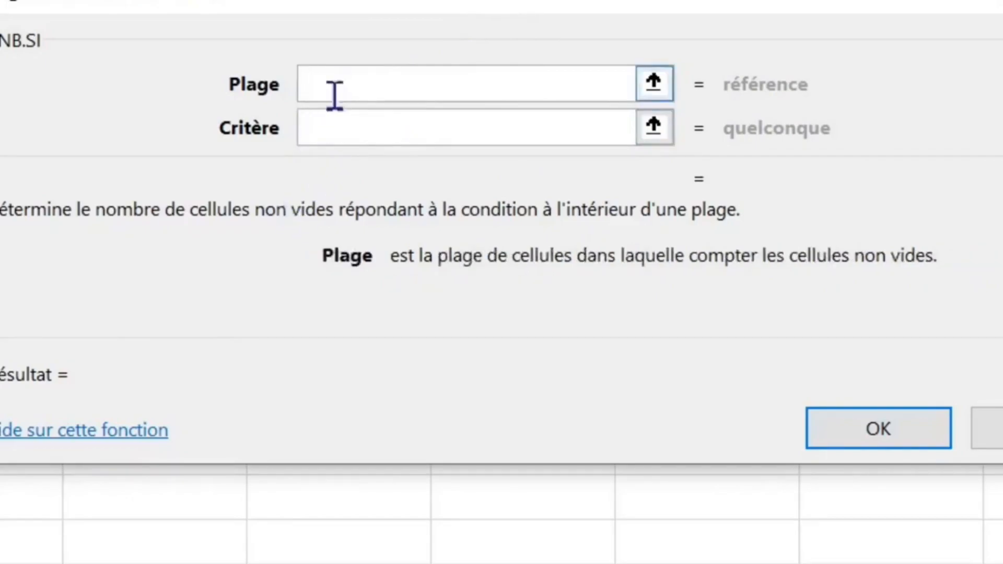
left_click(323, 129)
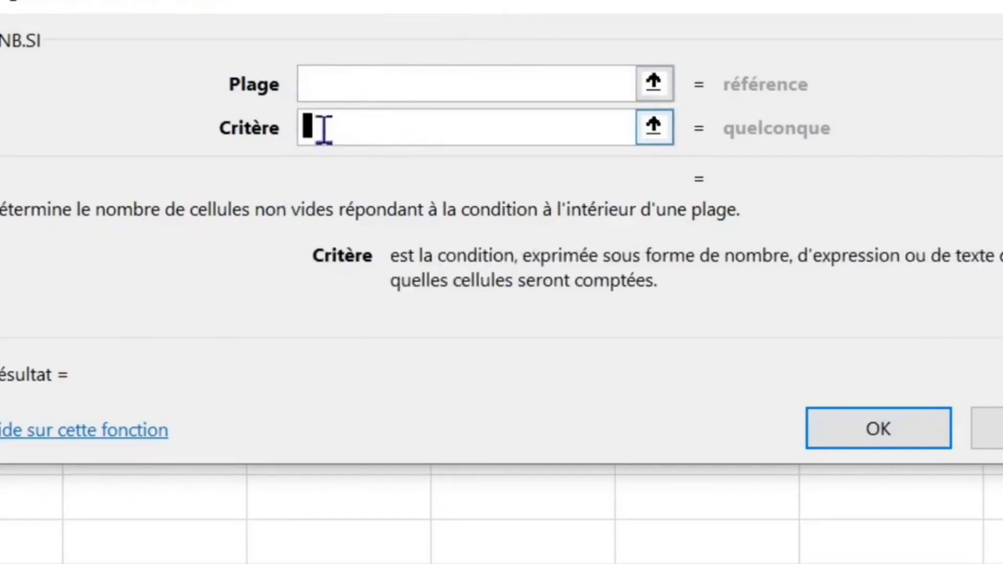
left_click_drag(409, 2, 369, 1)
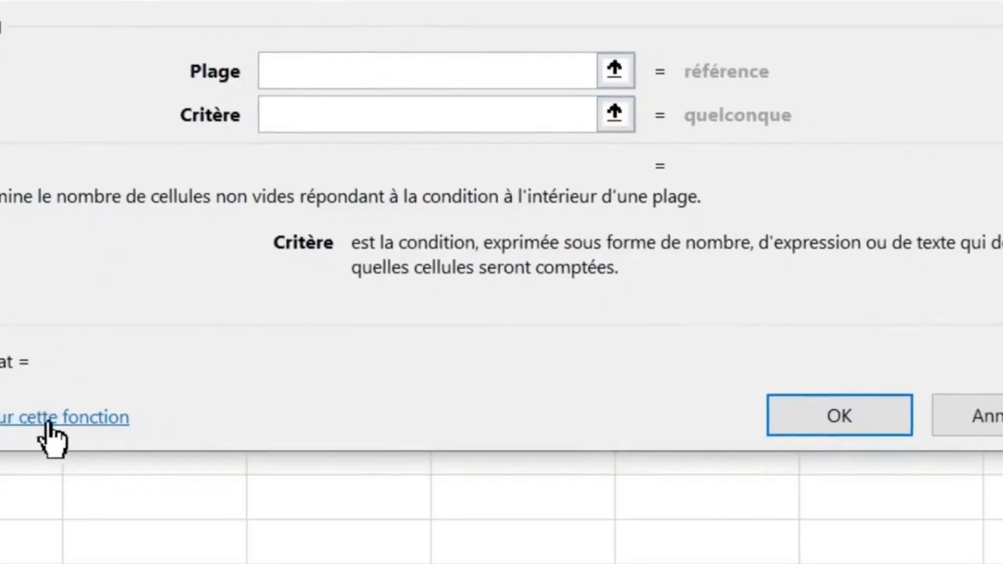
left_click(9, 423)
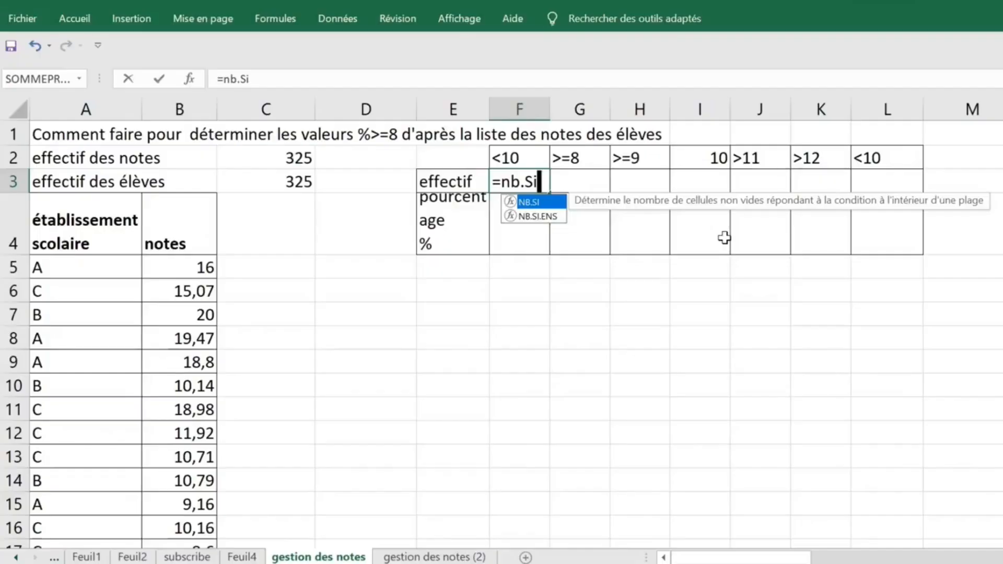
Use the named range notes as the range argument of the NB.SI formula in F3.
key("Tab")
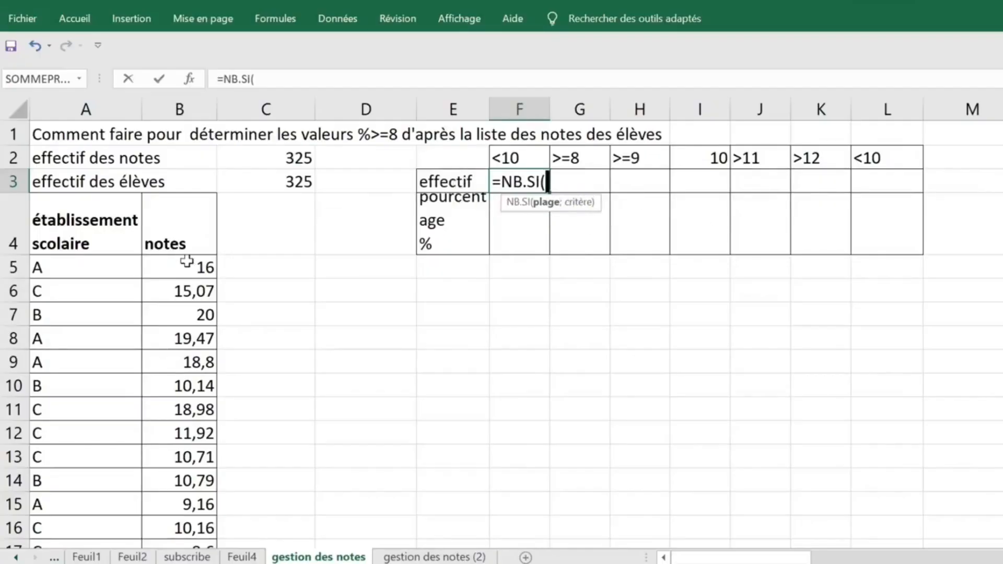
key("F3")
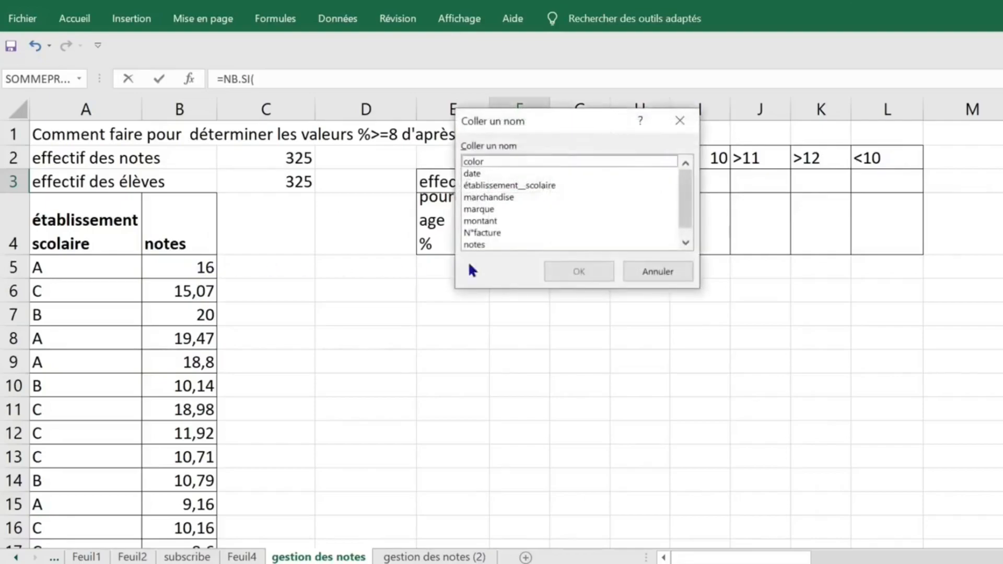
left_click(486, 247)
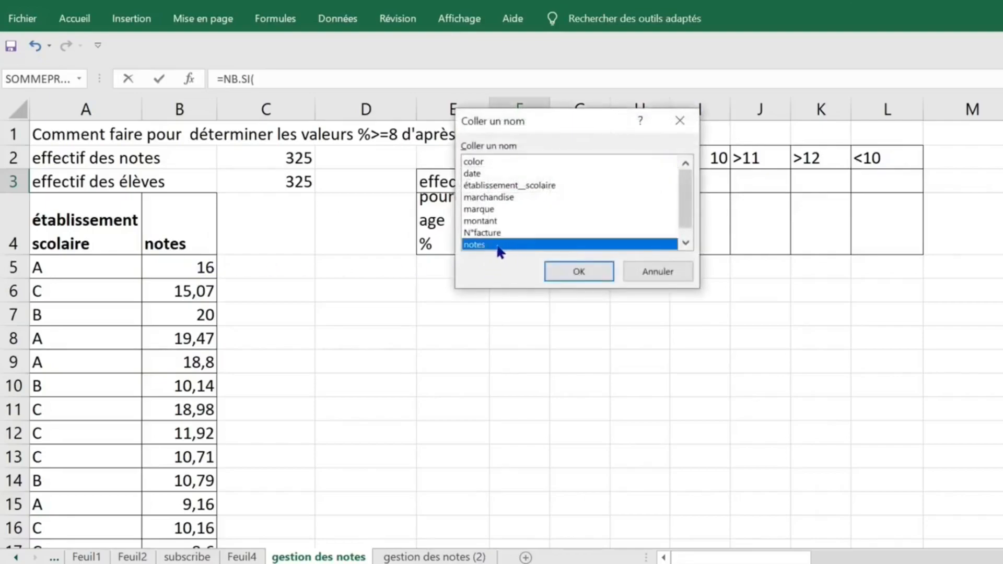
double_click(497, 248)
type(";")
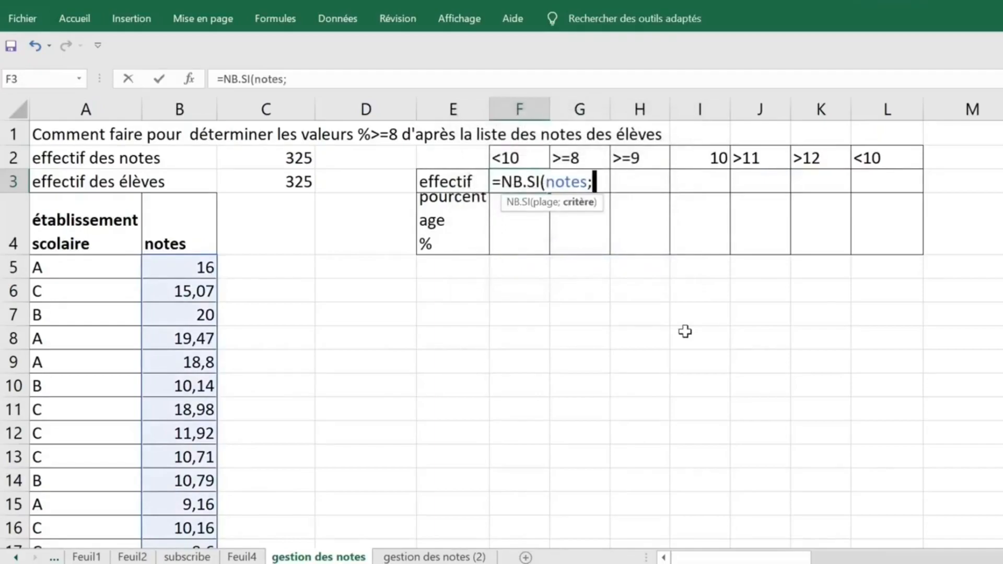
Try to complete the NB.SI formula in F3 with the criterion <10 without quotation marks.
type("<10")
left_click_drag(624, 181, 546, 181)
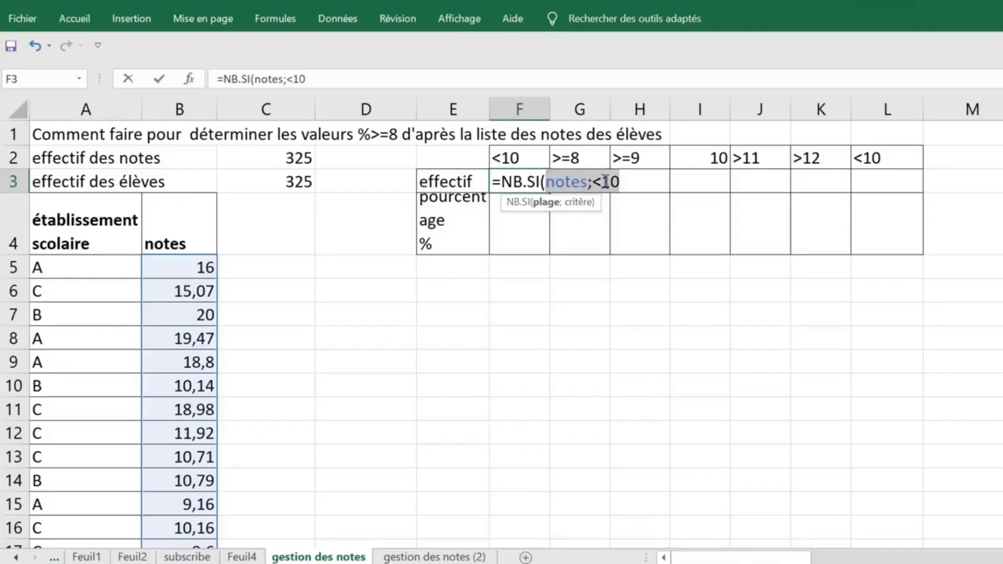
left_click(645, 181)
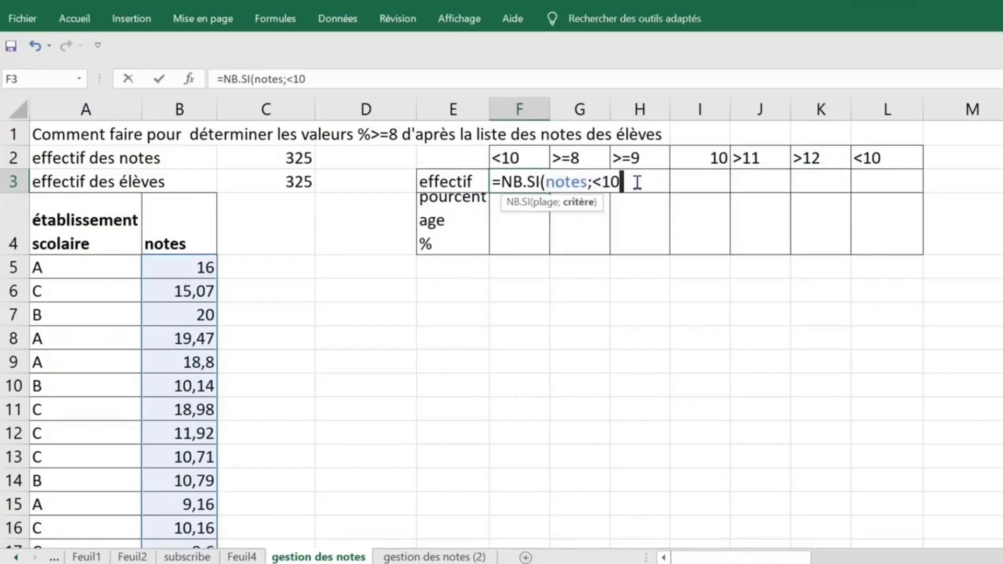
type(")")
key("Return")
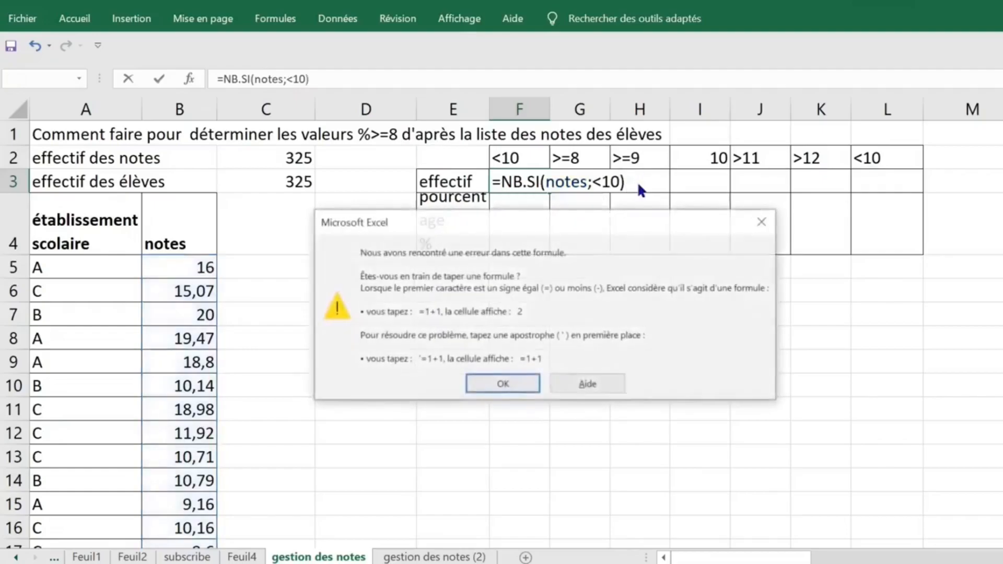
left_click(509, 380)
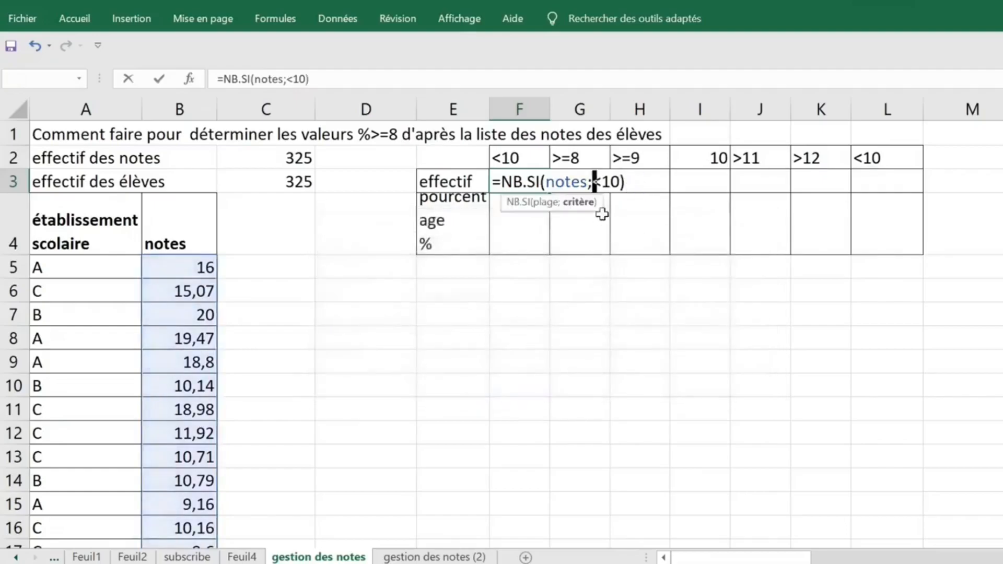
Put the <10 criterion in quotation marks so the formula in F3 is =NB.SI(notes;"<10").
type("\"")
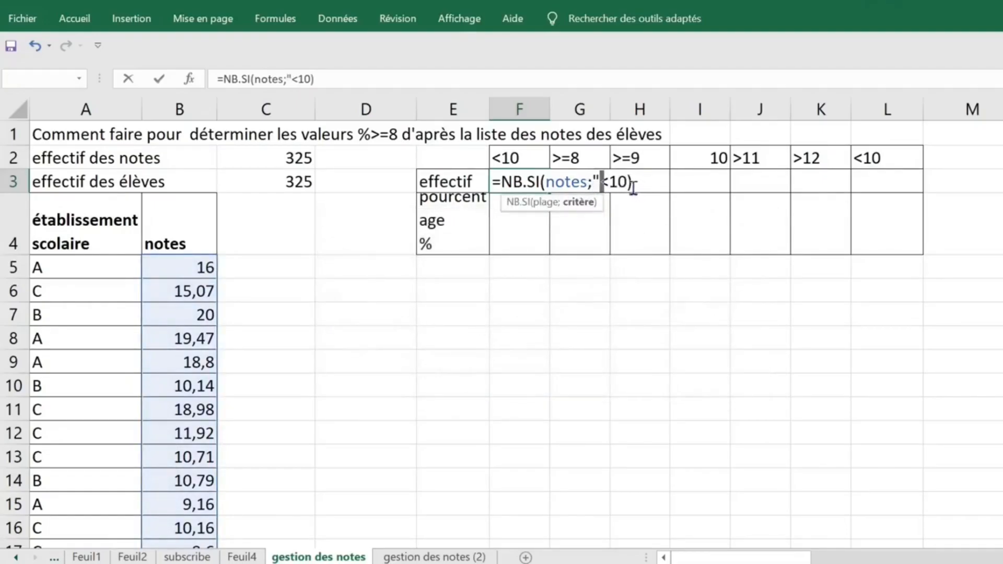
left_click(650, 180)
key("BackSpace")
type("\")")
key("Return")
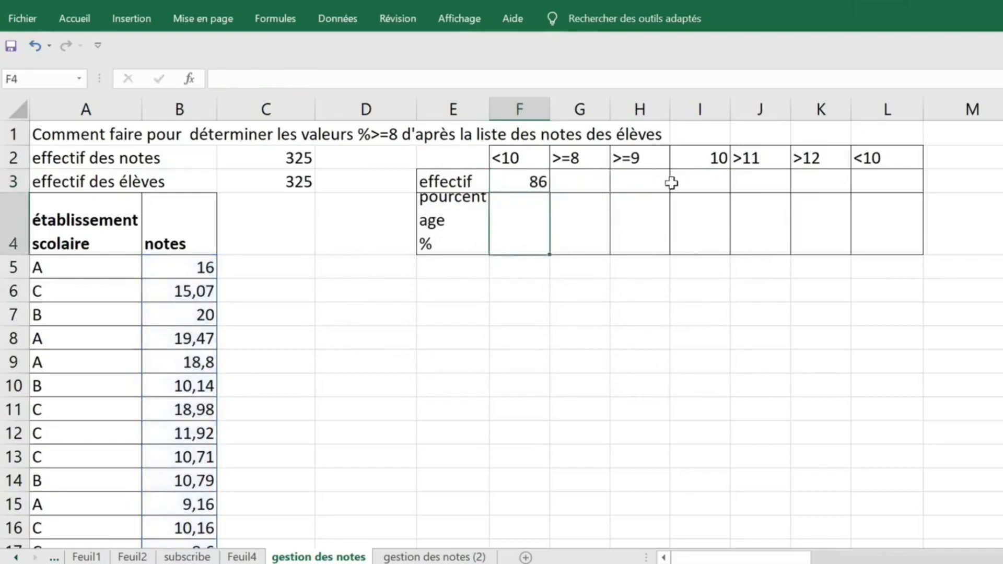
Try to fill the quoted-criterion formula from F3 across to L3, and undo the fill.
left_click(533, 183)
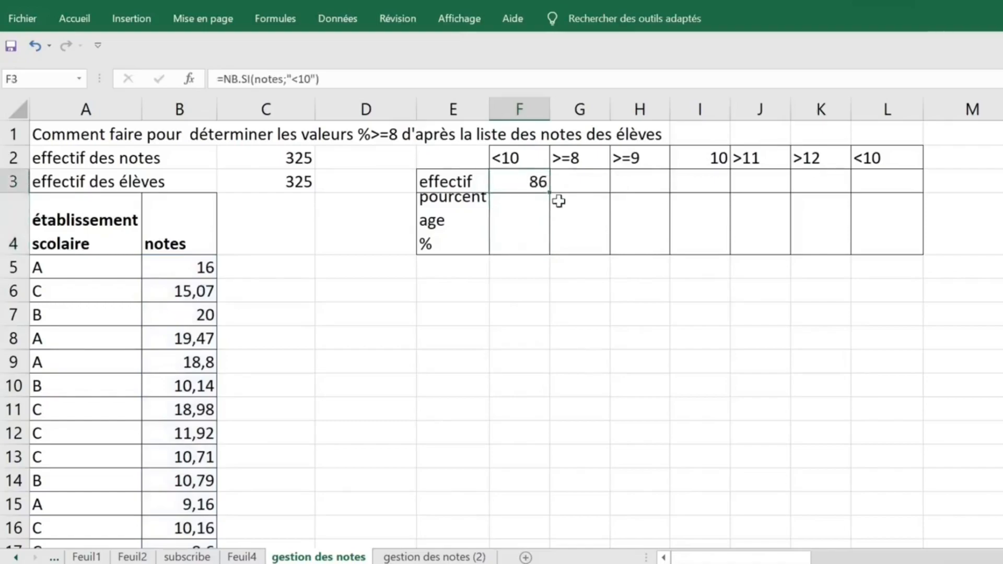
left_click_drag(551, 187, 895, 191)
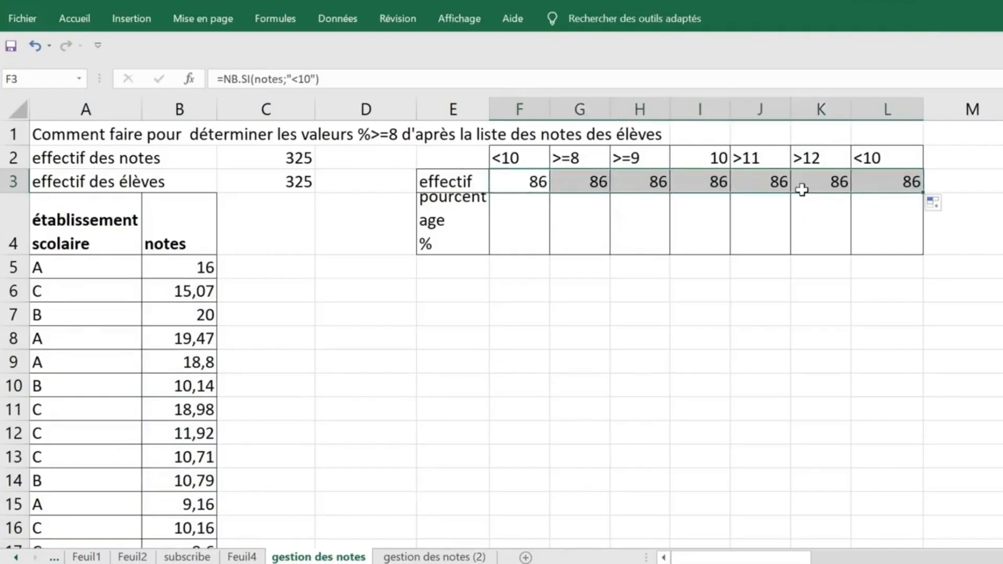
key("ctrl+z")
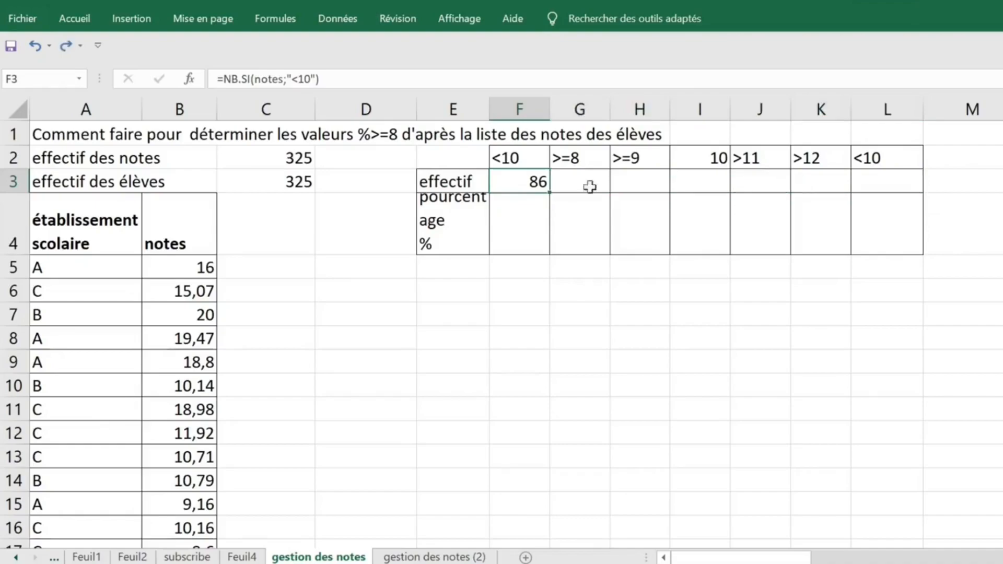
Examine the criteria entered in the header cells F2 to L2.
left_click(515, 159)
left_click(575, 158)
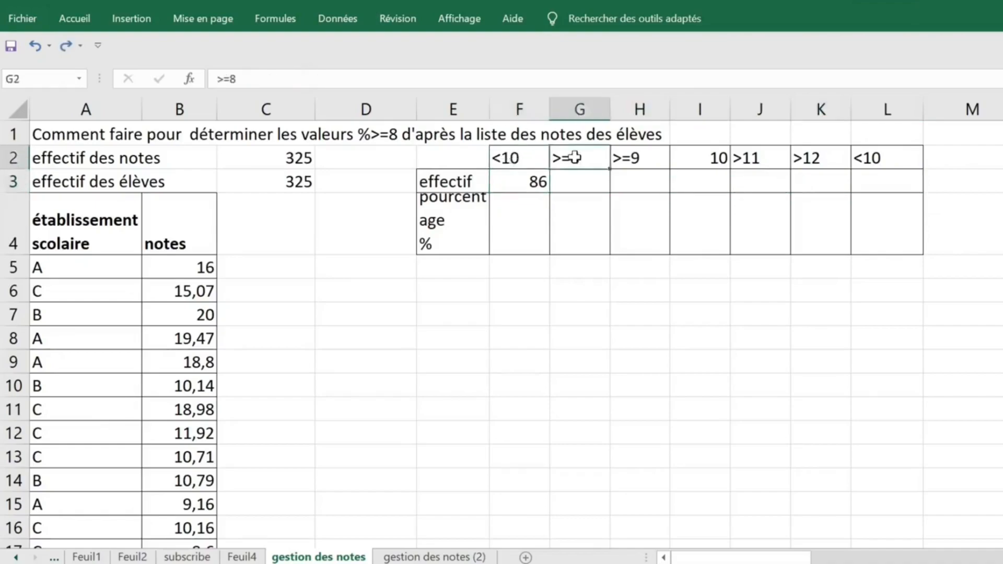
left_click(532, 157)
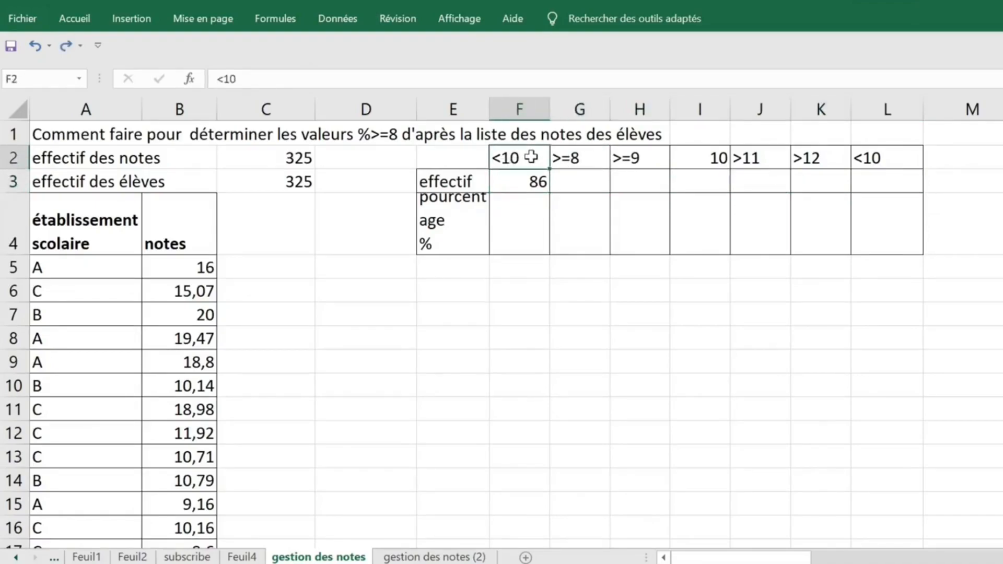
left_click(578, 157)
left_click(633, 157)
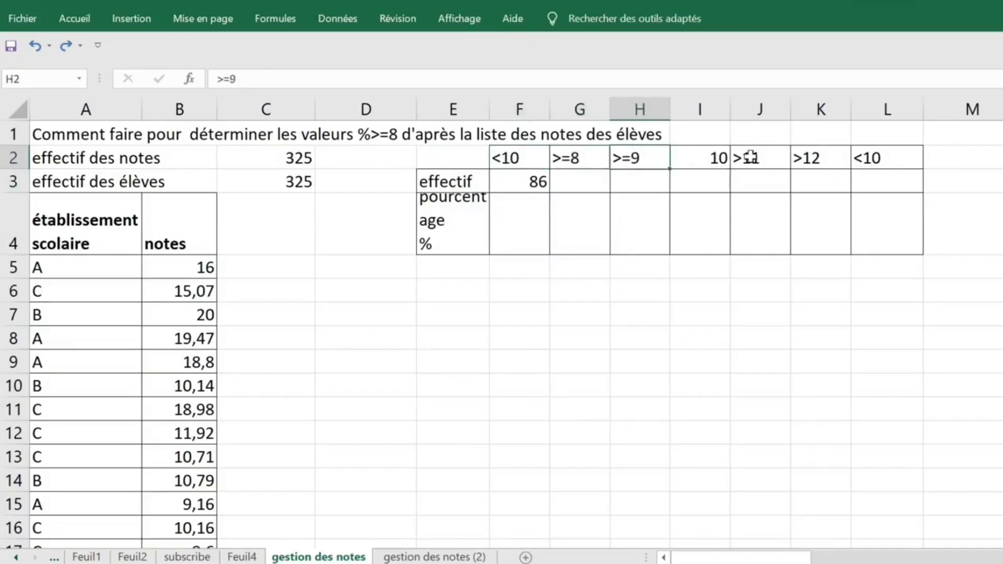
left_click_drag(867, 157, 521, 158)
Replace the formula in F3 with =NB.SI(notes;F2), using the named range notes and the header cell as criterion.
left_click(532, 183)
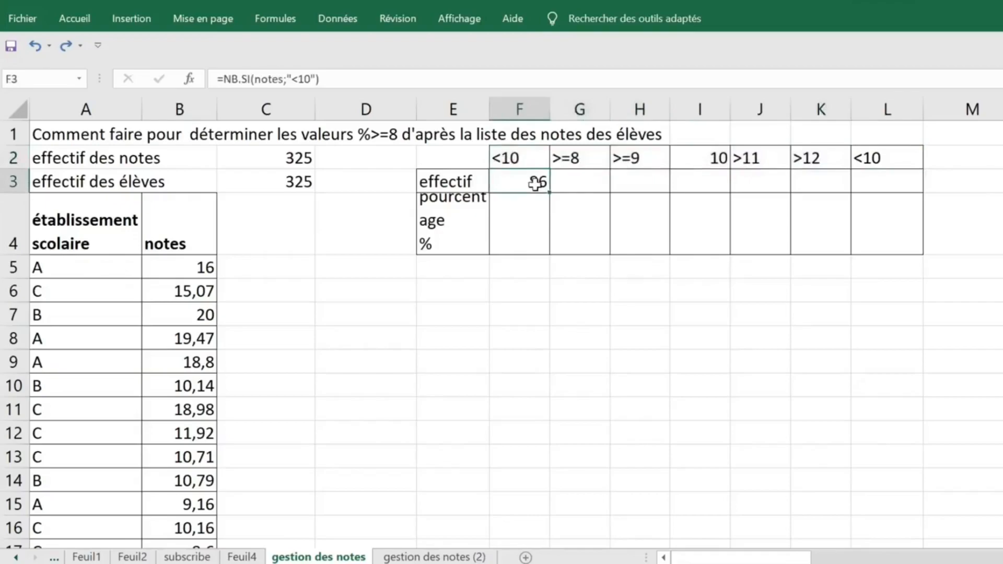
type("=n")
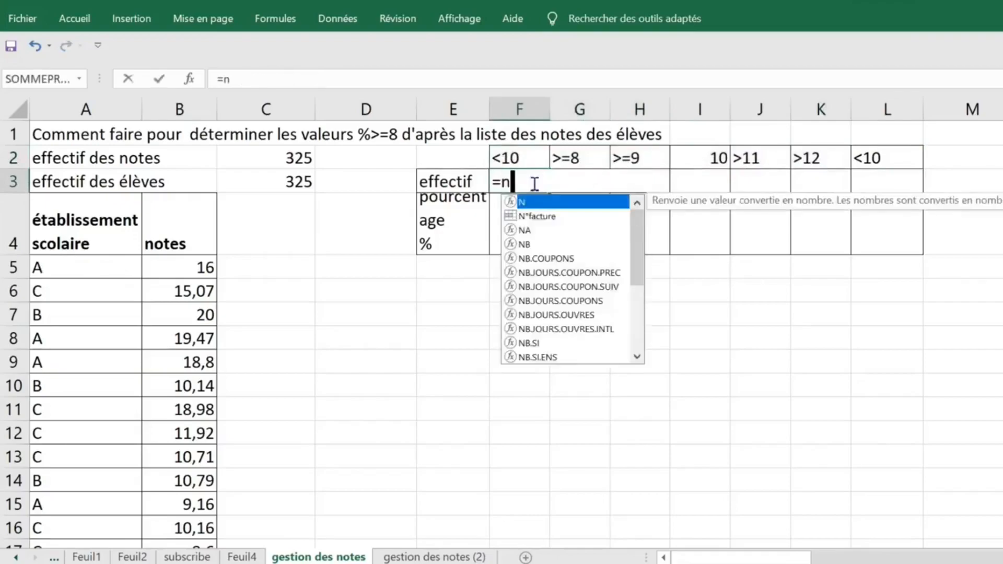
type("b.si")
key("Tab")
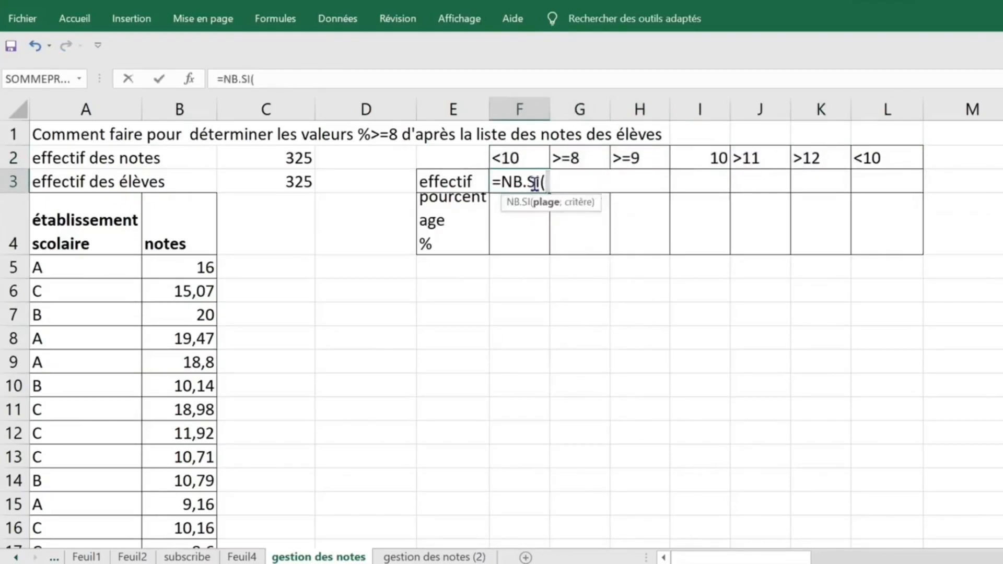
key("F3")
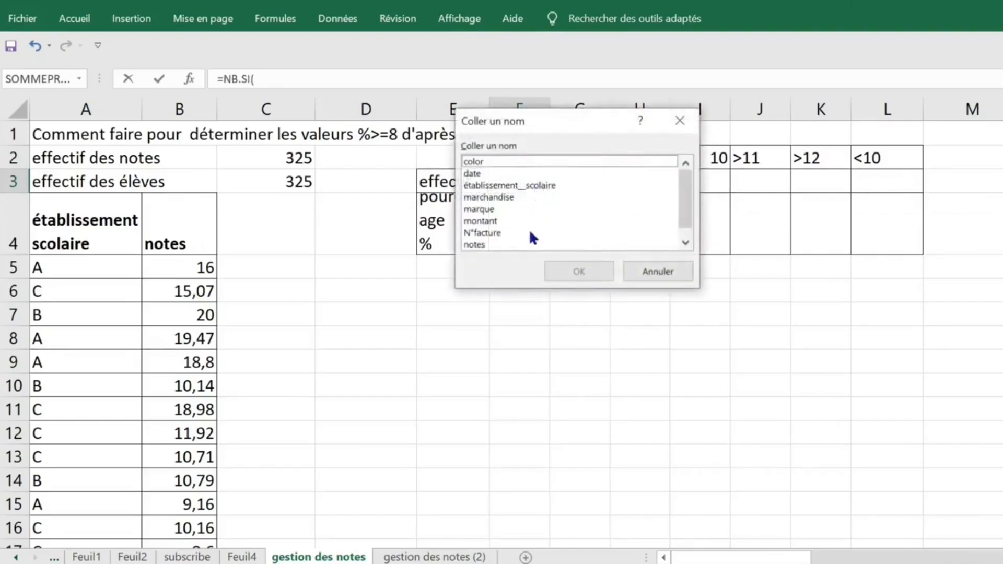
left_click(530, 244)
double_click(482, 245)
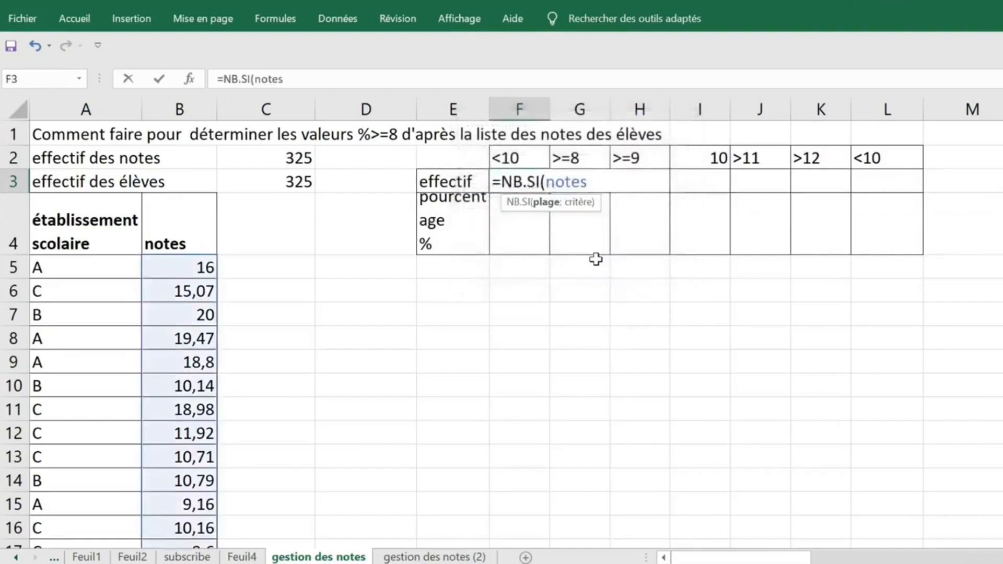
type(";")
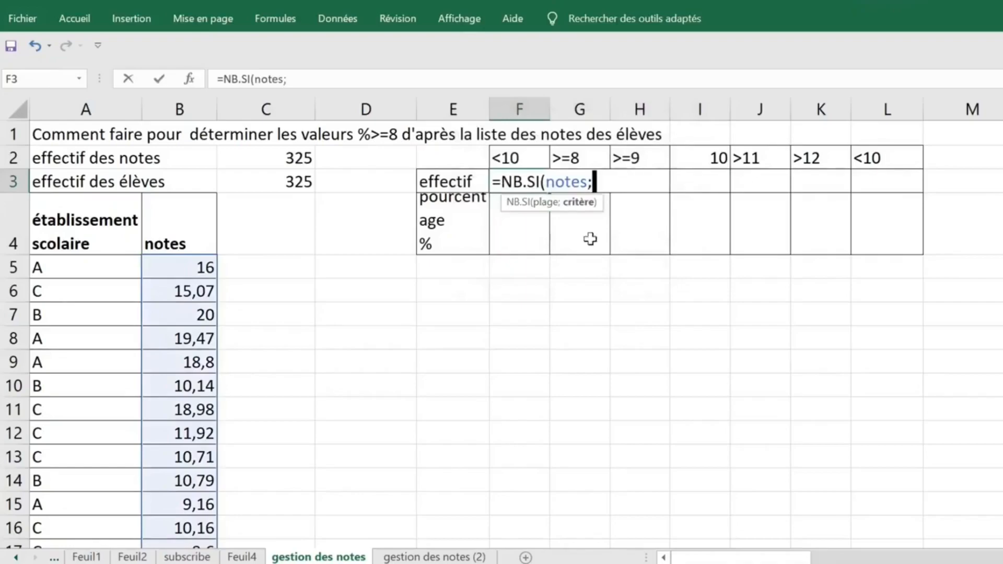
left_click(506, 157)
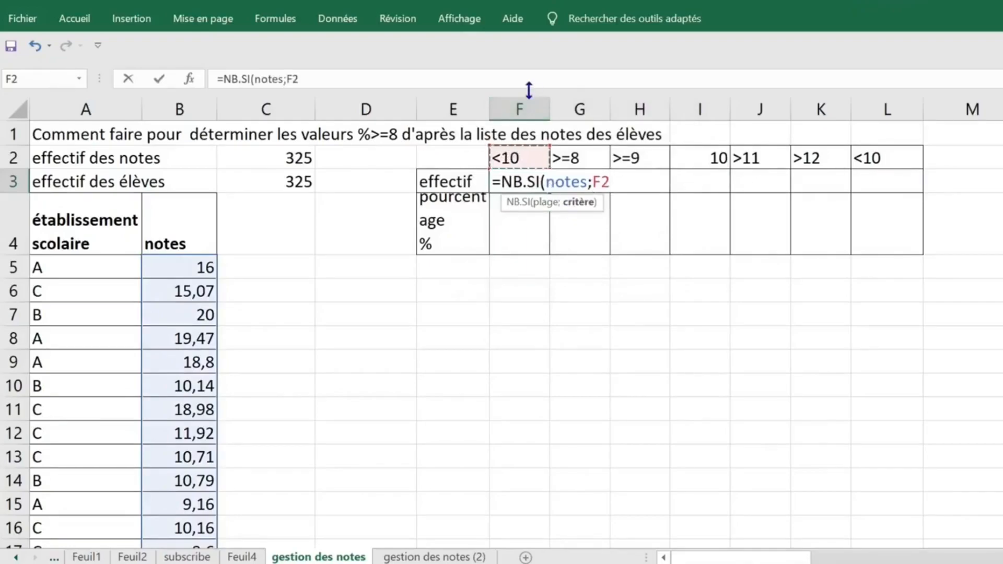
type(")")
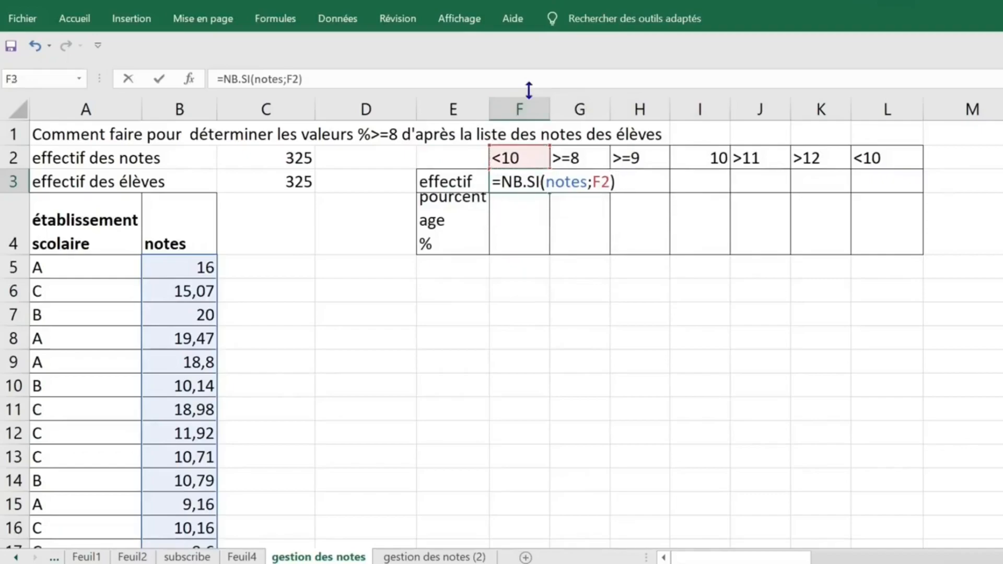
key("Return")
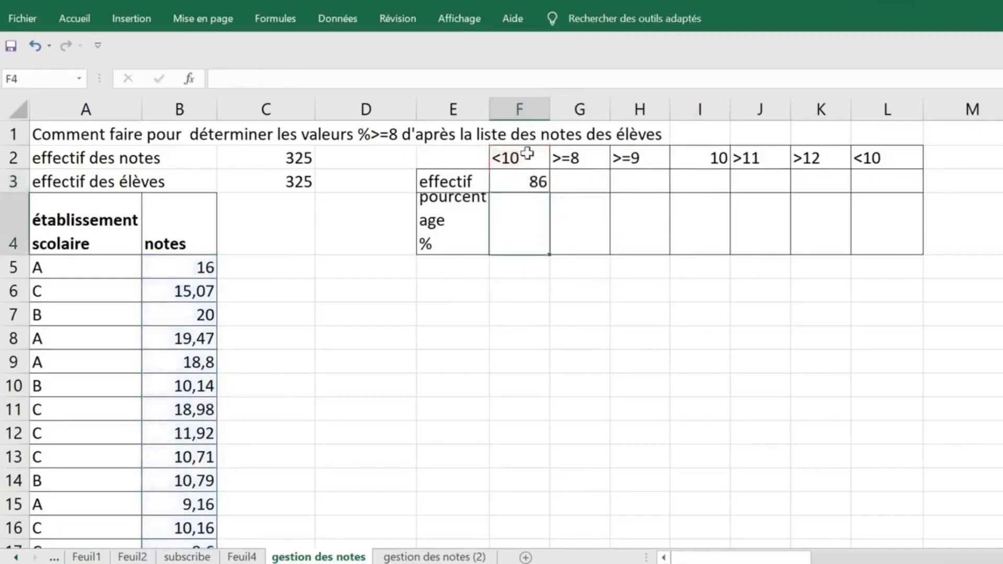
Fill the NB.SI formula from F3 across to L3 and widen column E to fit the word pourcentage.
left_click(517, 183)
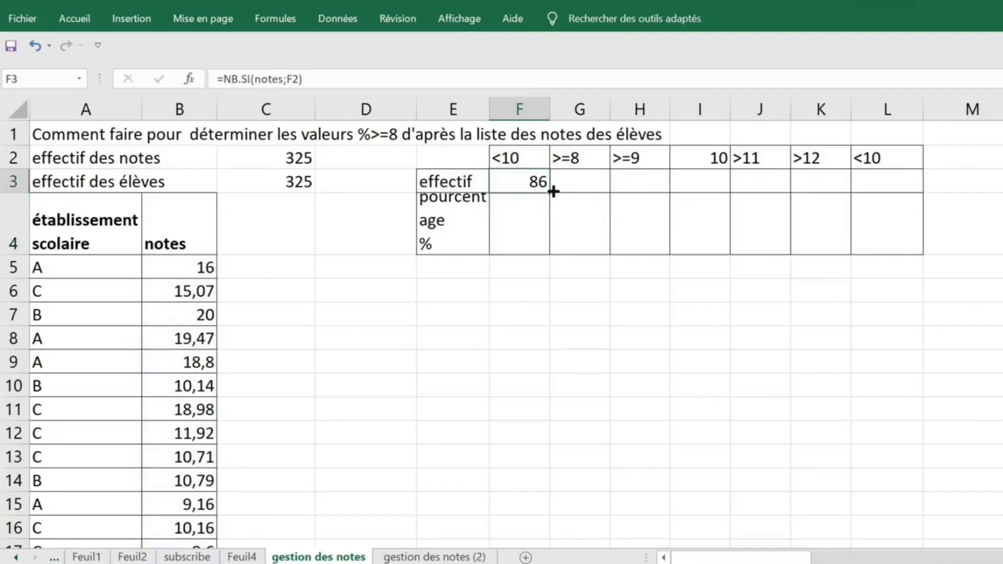
left_click_drag(553, 191, 903, 194)
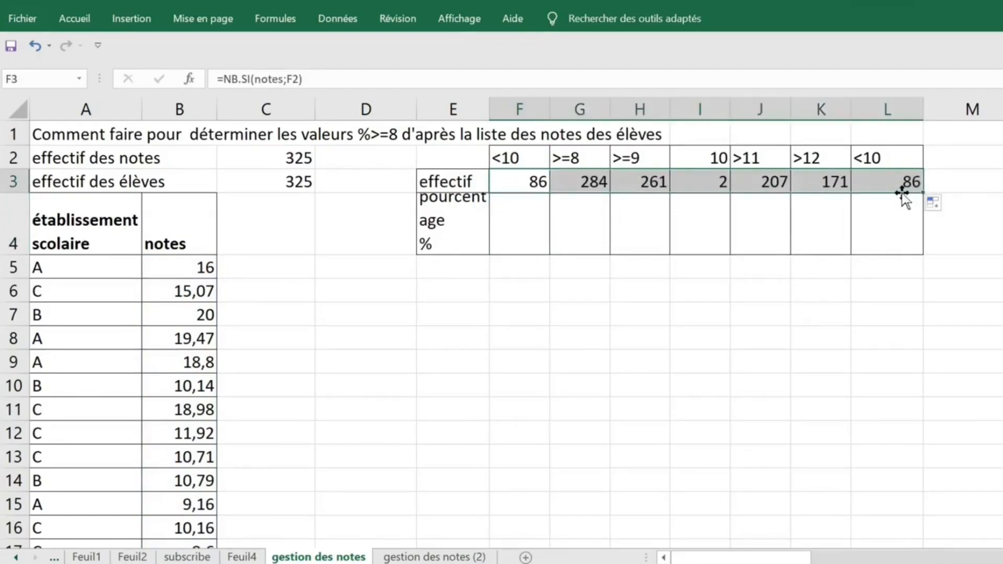
left_click(522, 217)
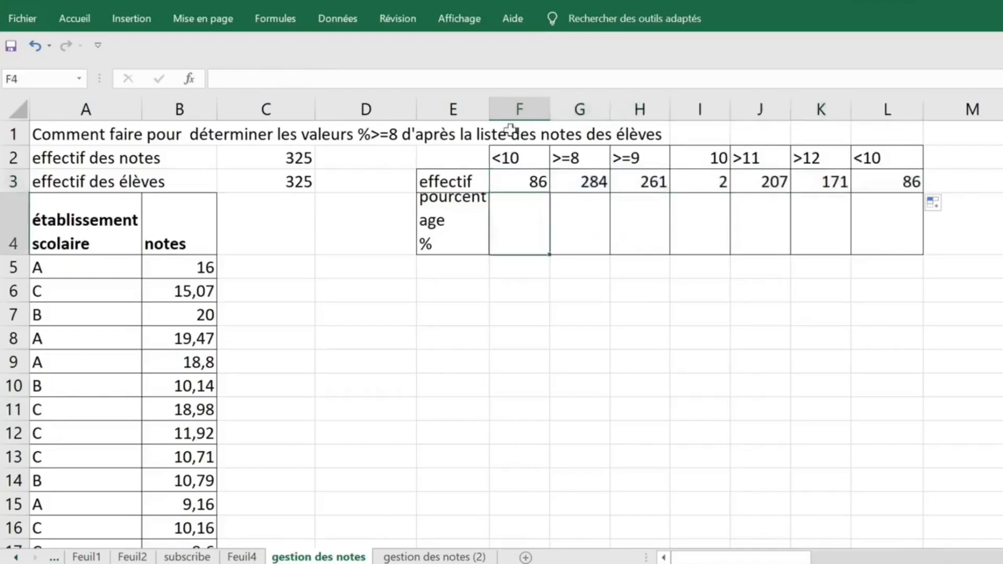
left_click_drag(487, 109, 514, 110)
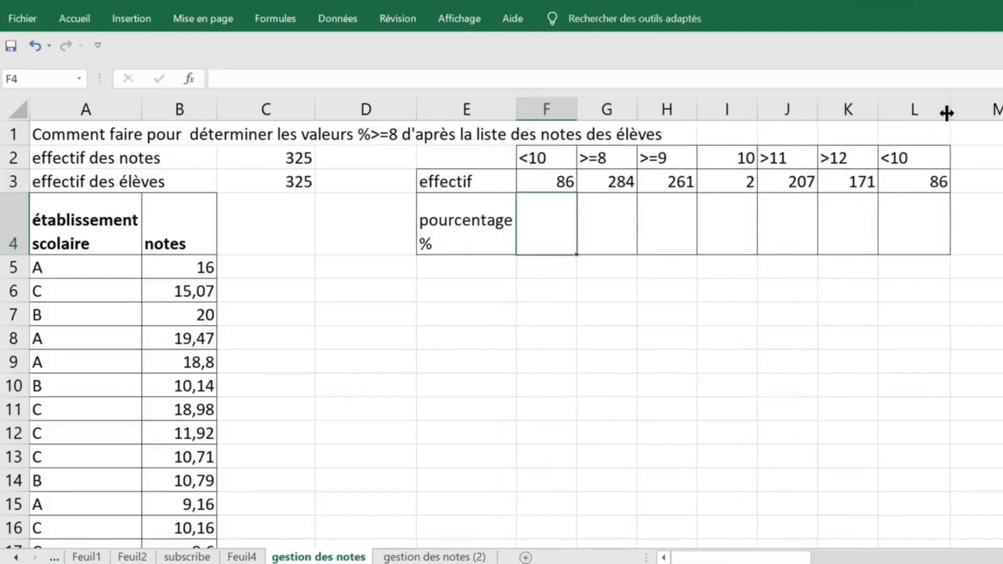
Calculate the percentage for the <10 criterion in F4 by dividing its count by the student total, with =F3/C3.
left_click(549, 180)
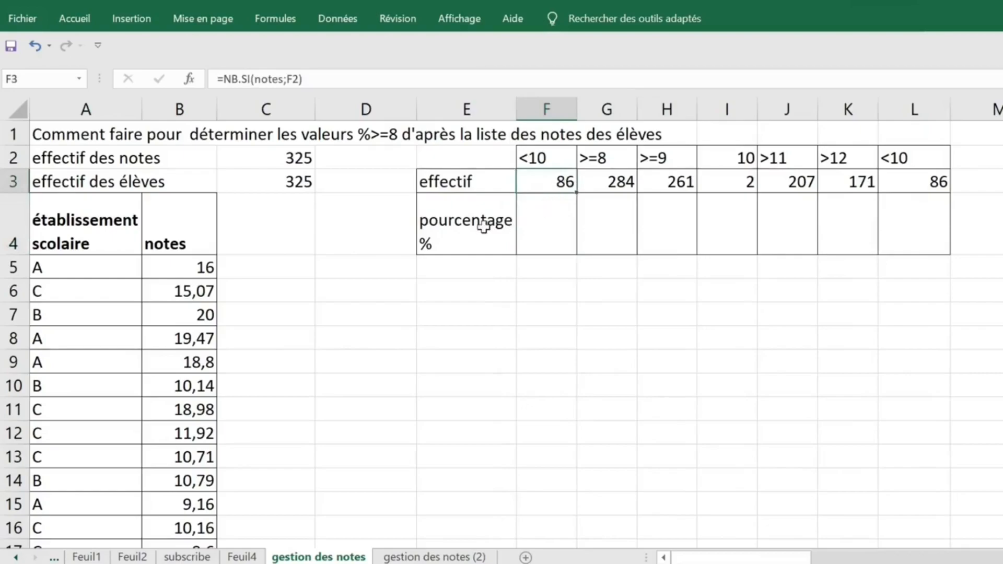
left_click(550, 215)
left_click(555, 179)
left_click(267, 183)
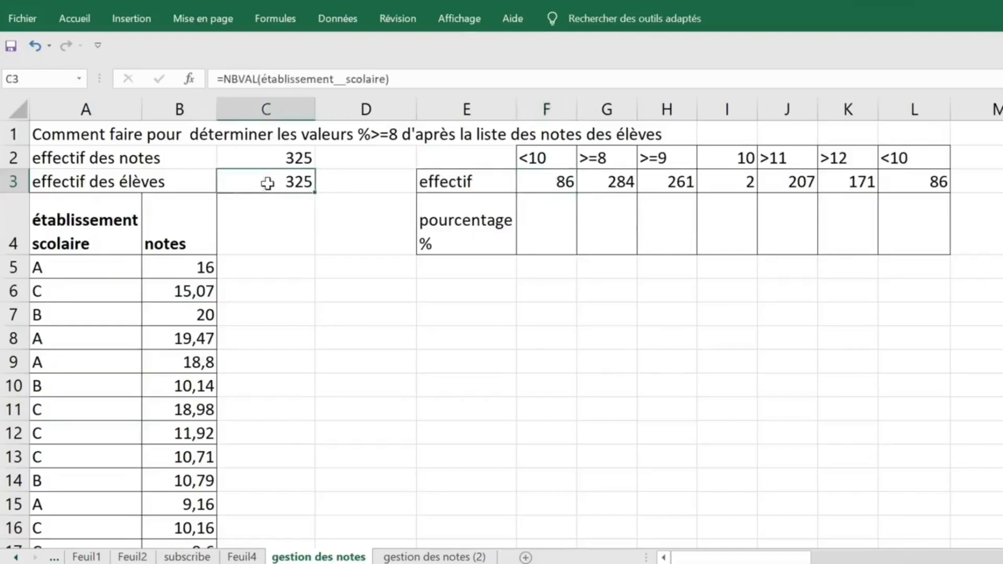
left_click(561, 184)
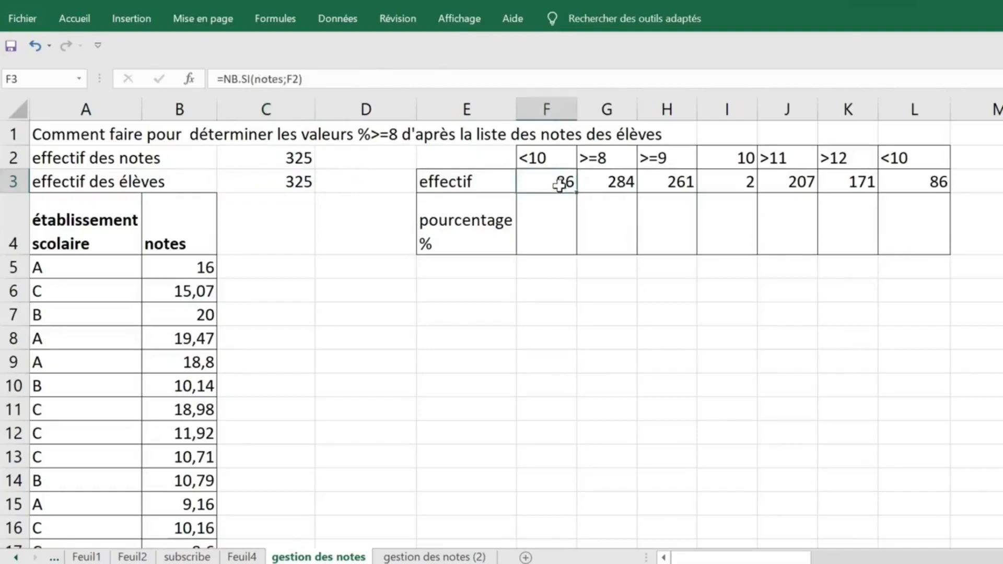
left_click(552, 218)
type("=")
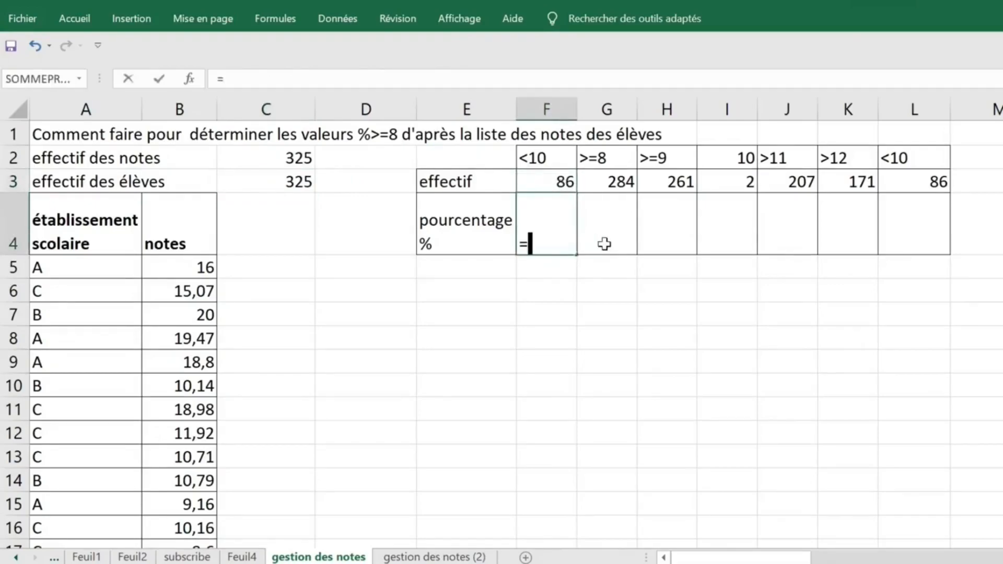
left_click(550, 182)
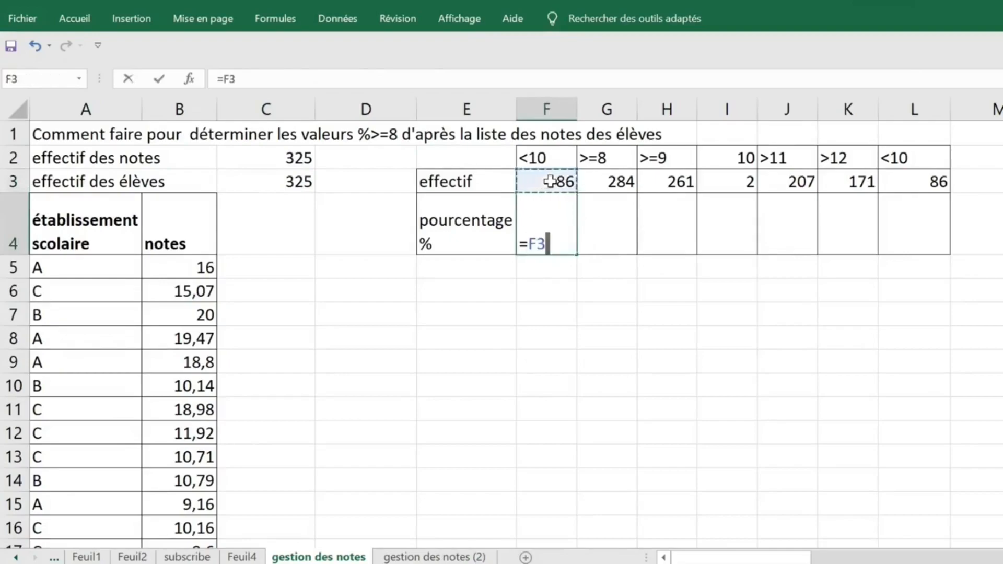
type("/")
left_click(272, 181)
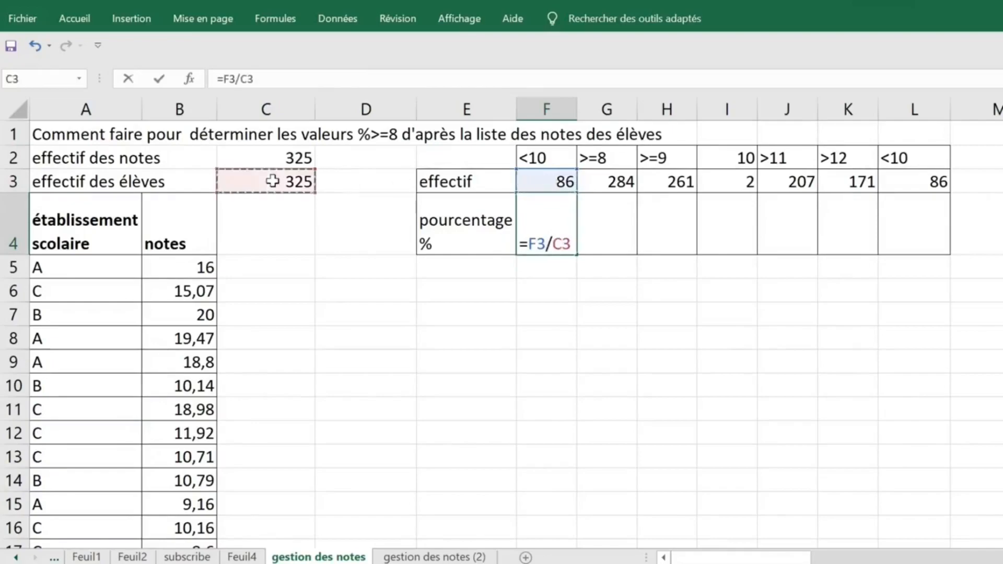
key("Return")
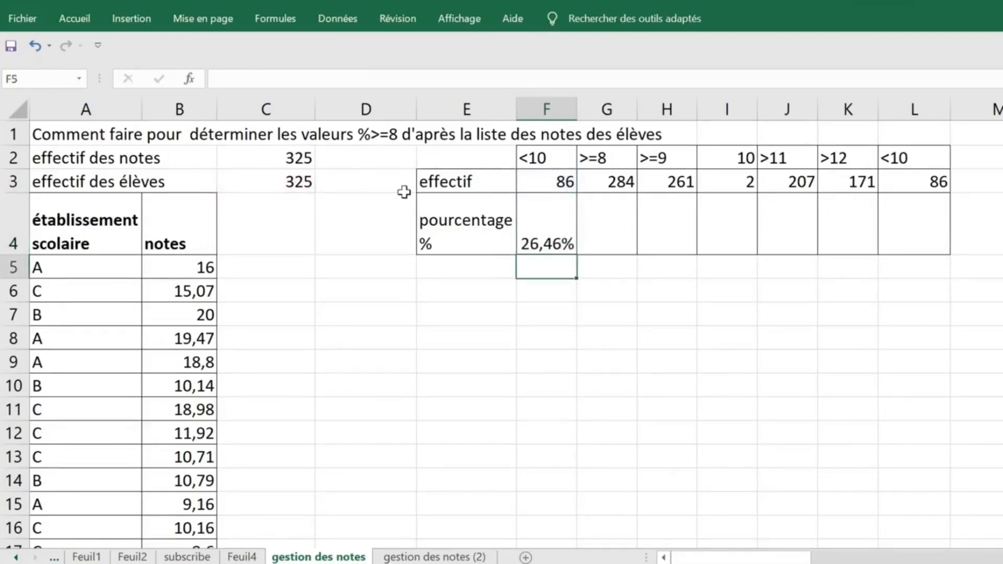
Set the number format of the percentage cells F4 to L4 to Standard.
left_click(552, 223)
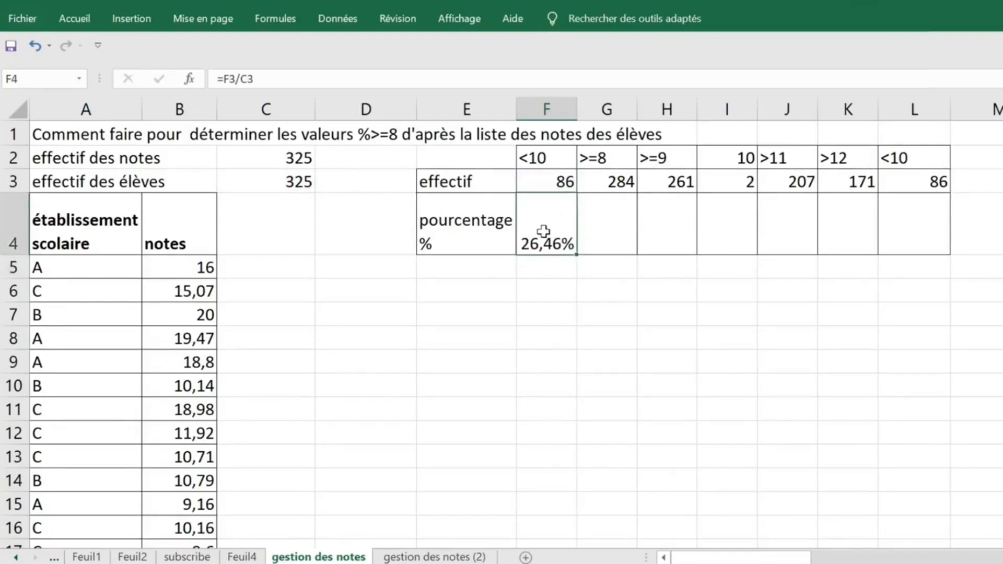
left_click_drag(543, 232, 912, 227)
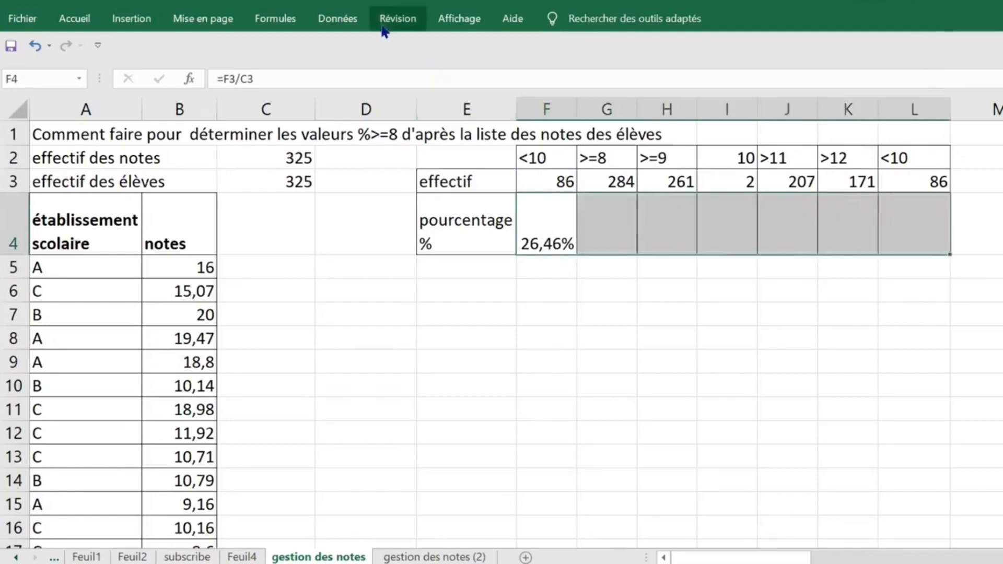
left_click(327, 16)
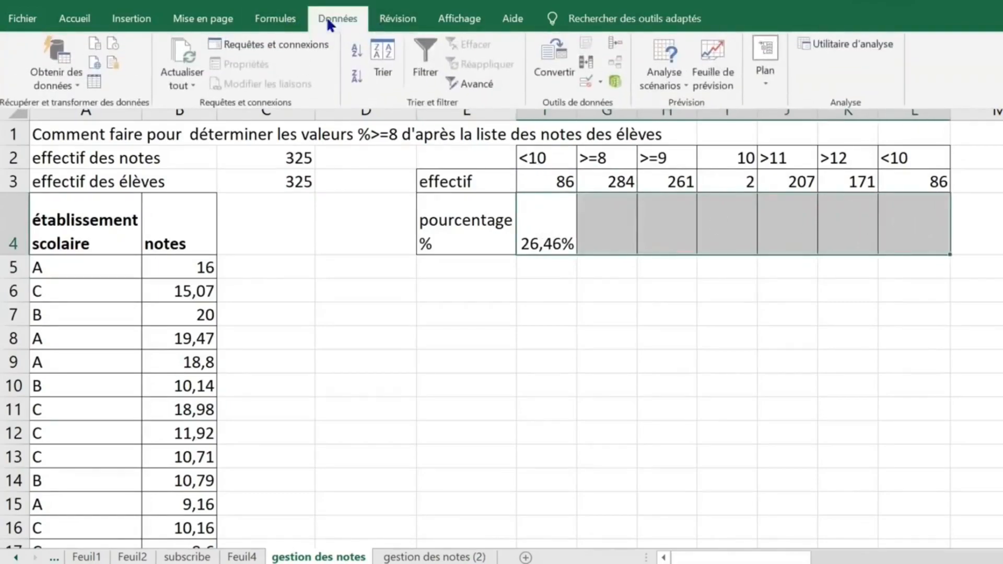
left_click(74, 20)
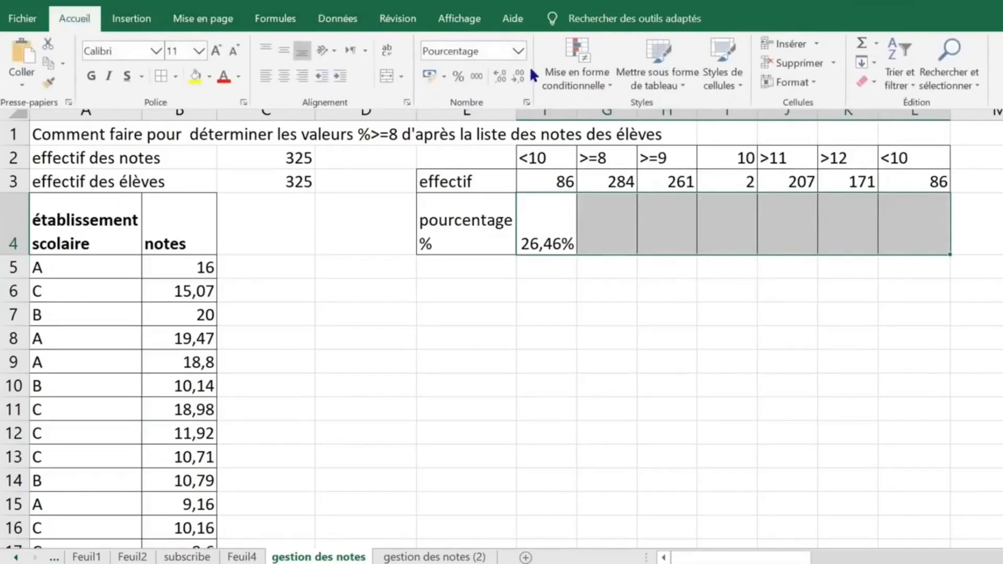
left_click(518, 51)
left_click(514, 75)
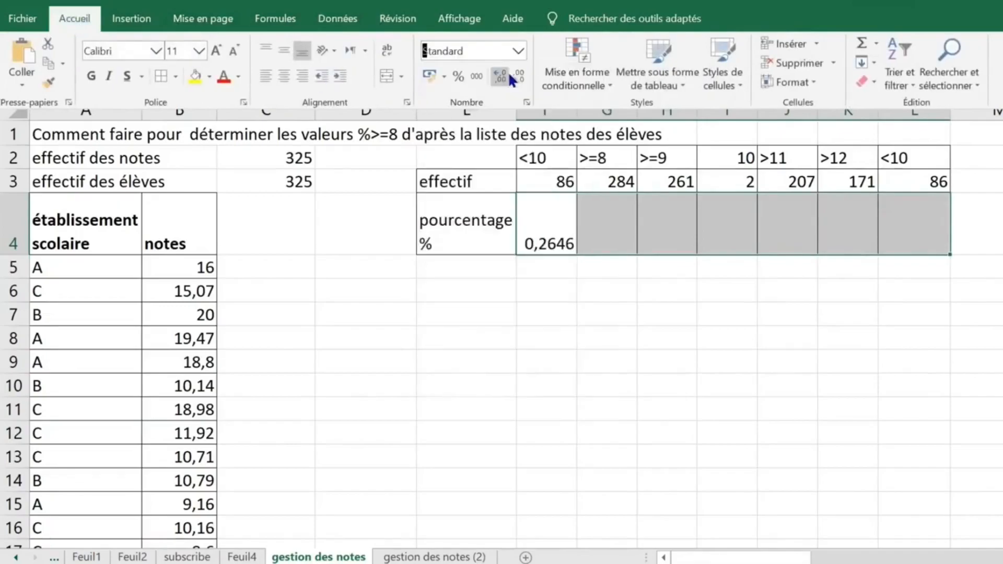
Format the percentage cell F4 as Pourcentage with 2 decimal places.
left_click(553, 238)
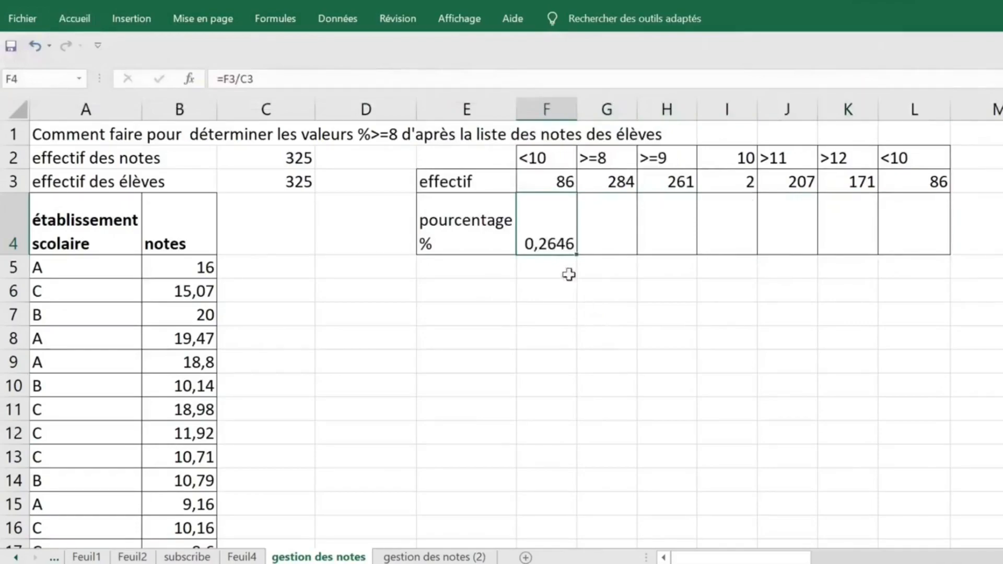
right_click(547, 238)
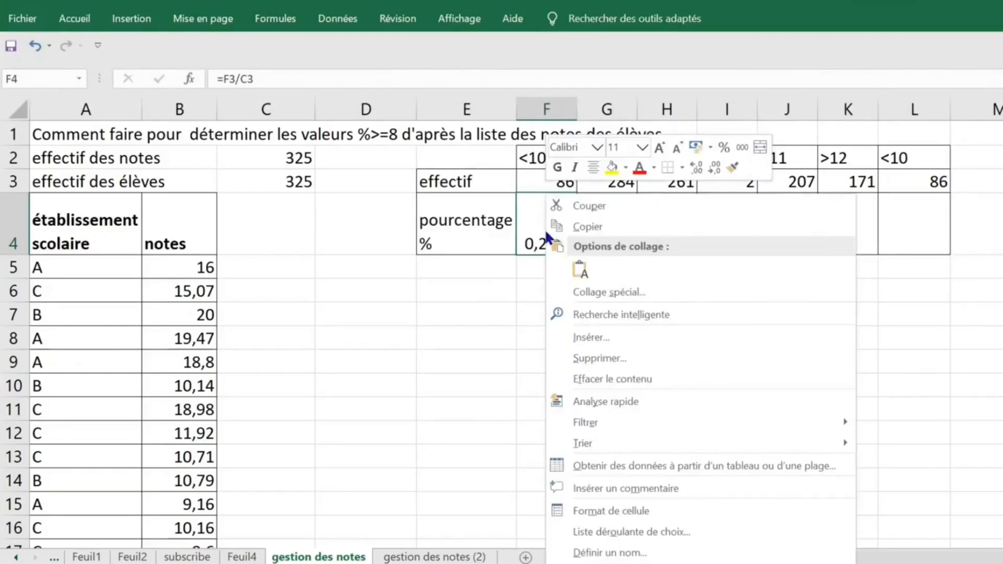
left_click(606, 509)
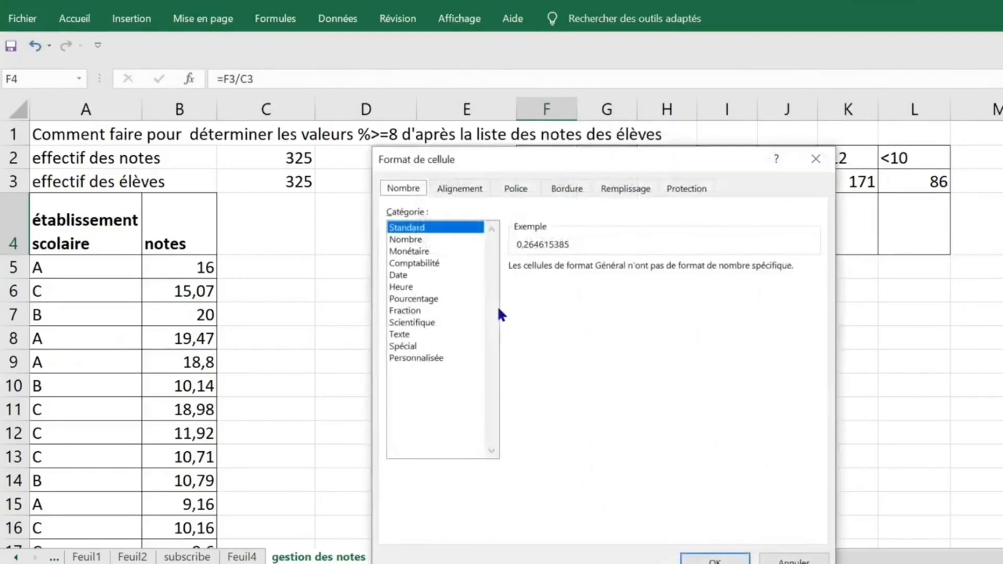
left_click_drag(604, 159, 507, 85)
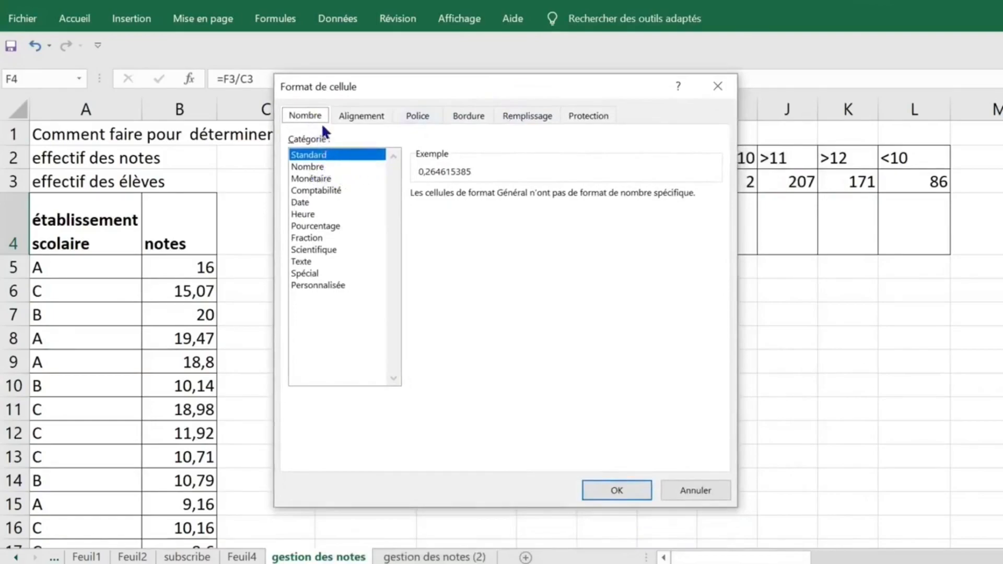
left_click(321, 227)
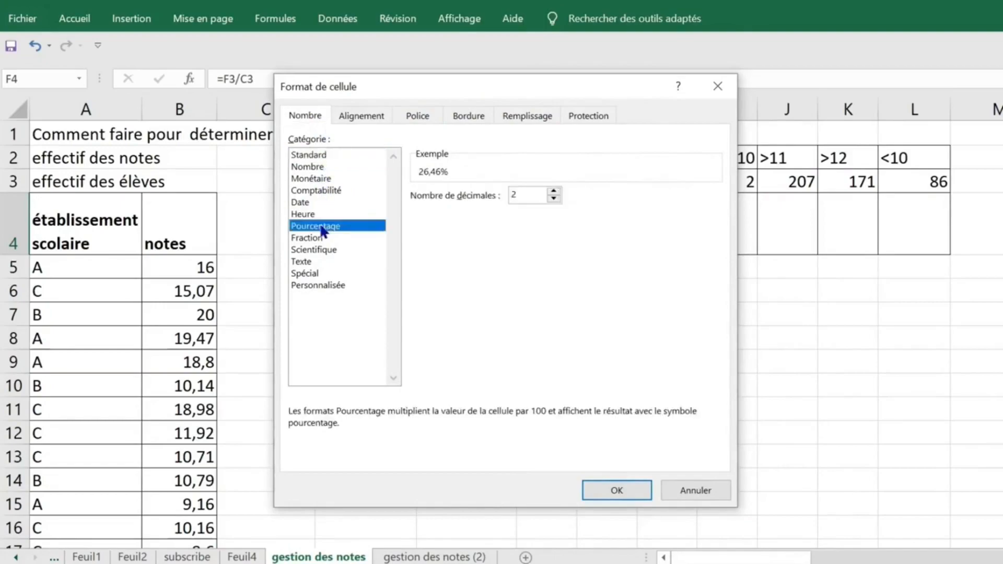
left_click(528, 196)
left_click(554, 192)
left_click(555, 193)
left_click(554, 198)
left_click_drag(531, 192, 501, 192)
type("0")
type("2")
left_click(617, 487)
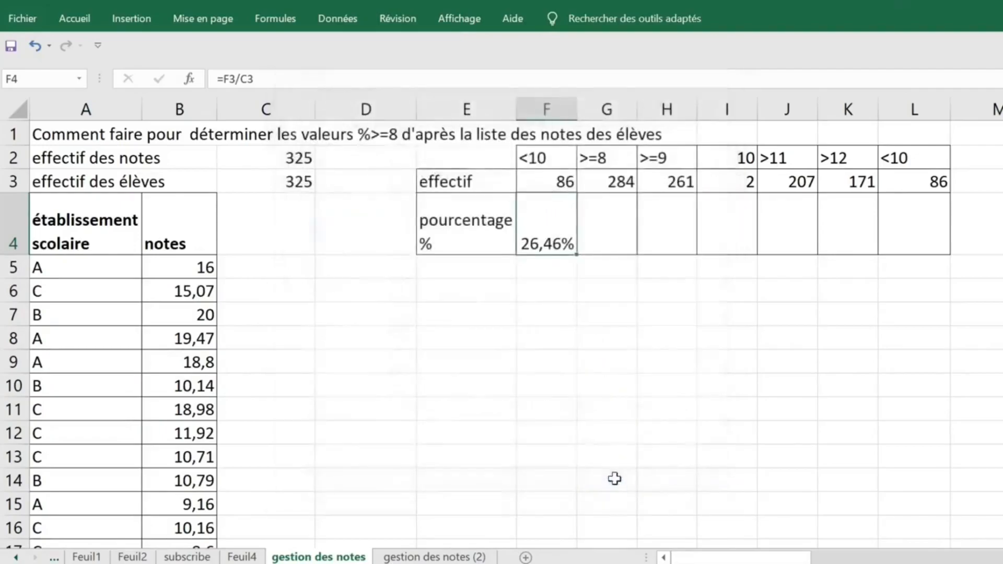
Calculate the percentage for the >=8 criterion in G4 with =G3/C3.
left_click(607, 243)
left_click(557, 238)
left_click(611, 235)
type("=")
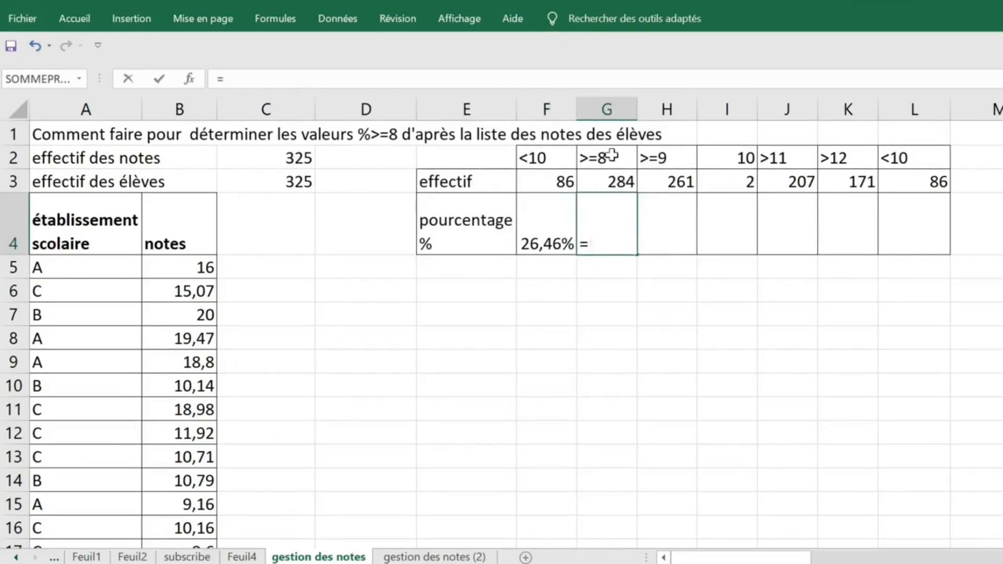
left_click(611, 183)
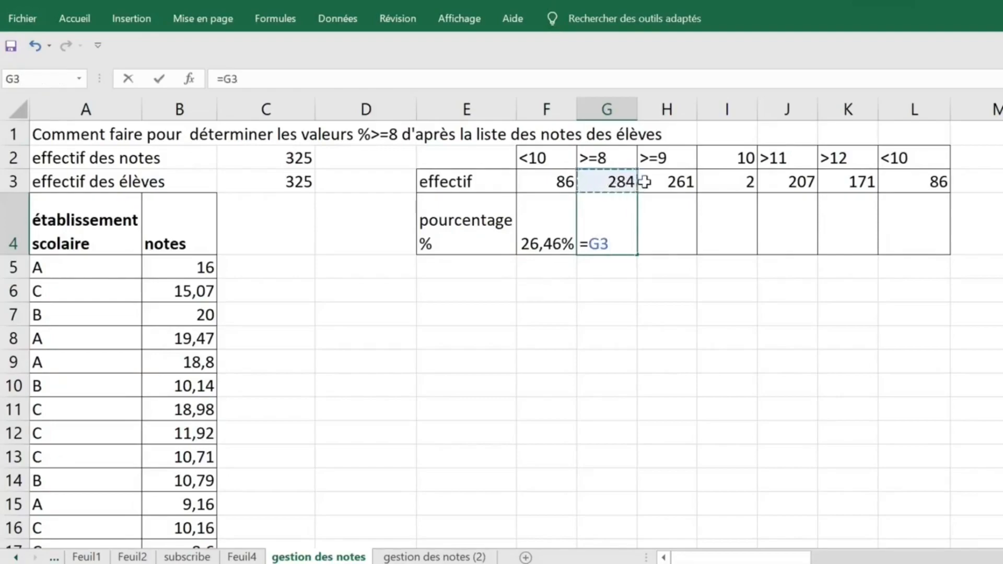
type("/")
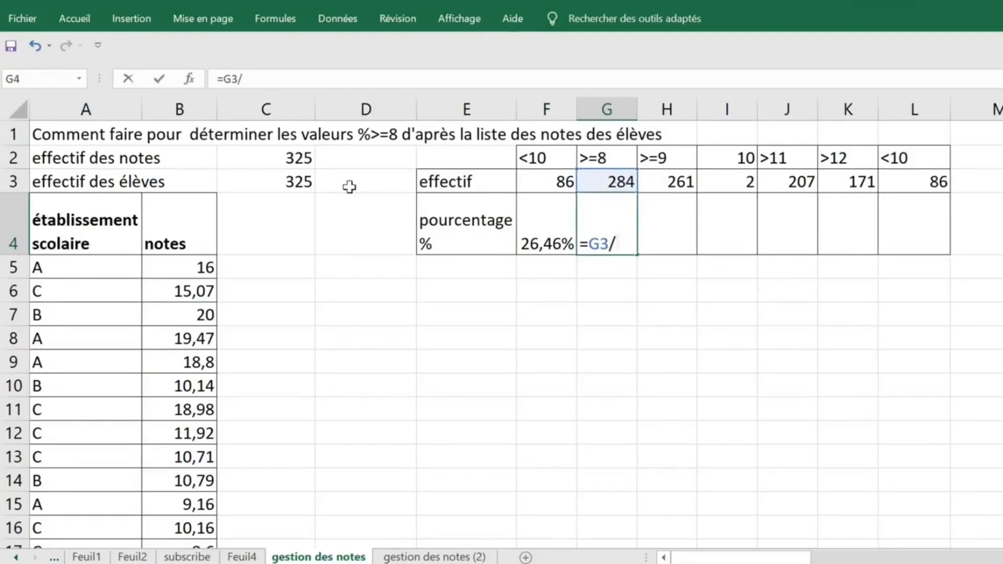
left_click(281, 179)
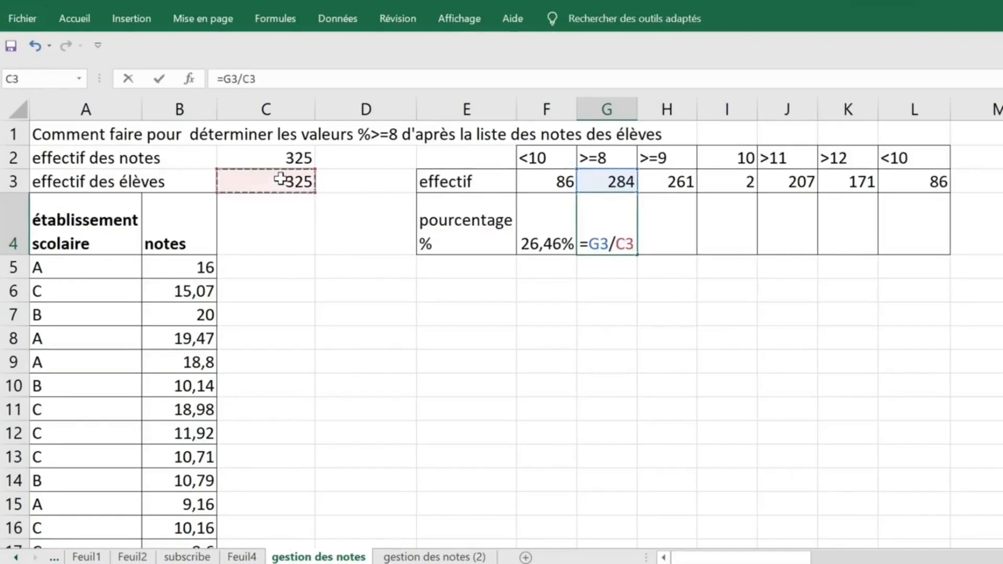
key("Return")
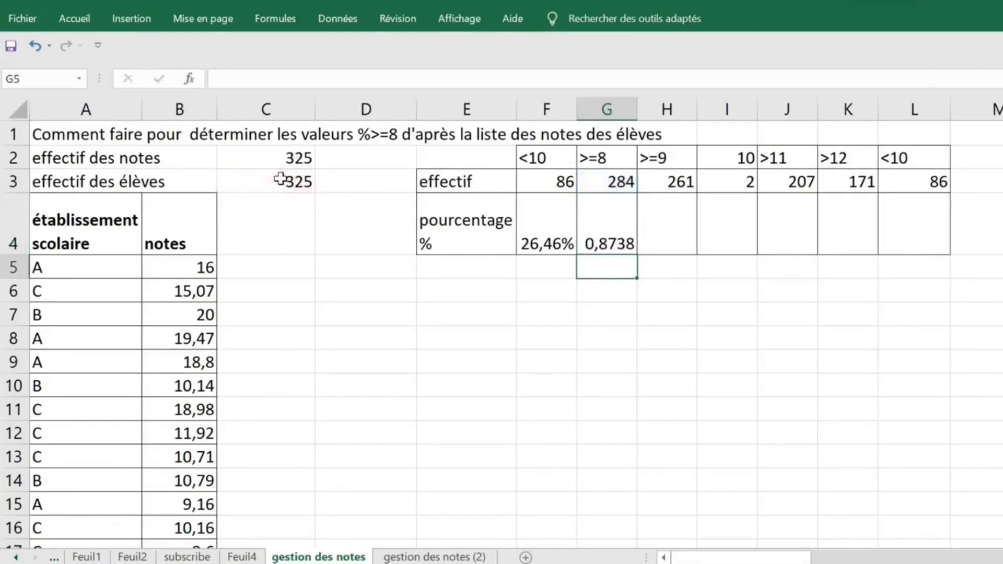
Copy the percentage formatting from F4 to G4.
left_click(606, 238)
left_click(559, 236)
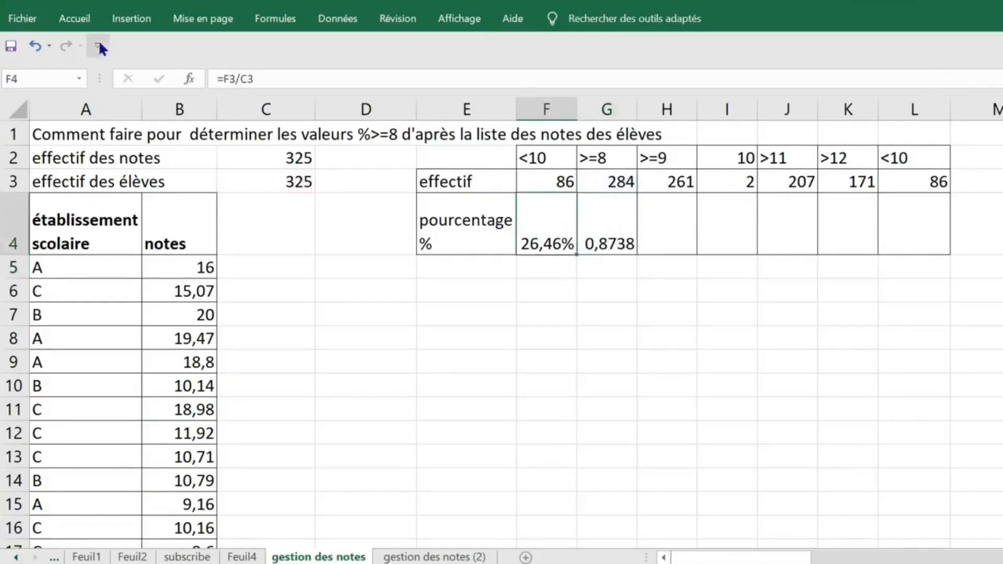
left_click(74, 19)
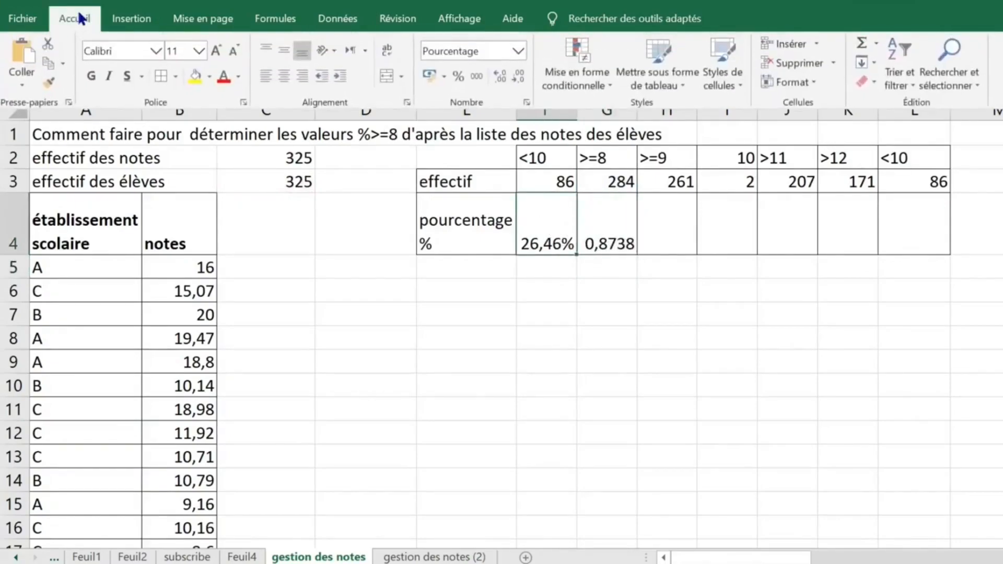
left_click(49, 77)
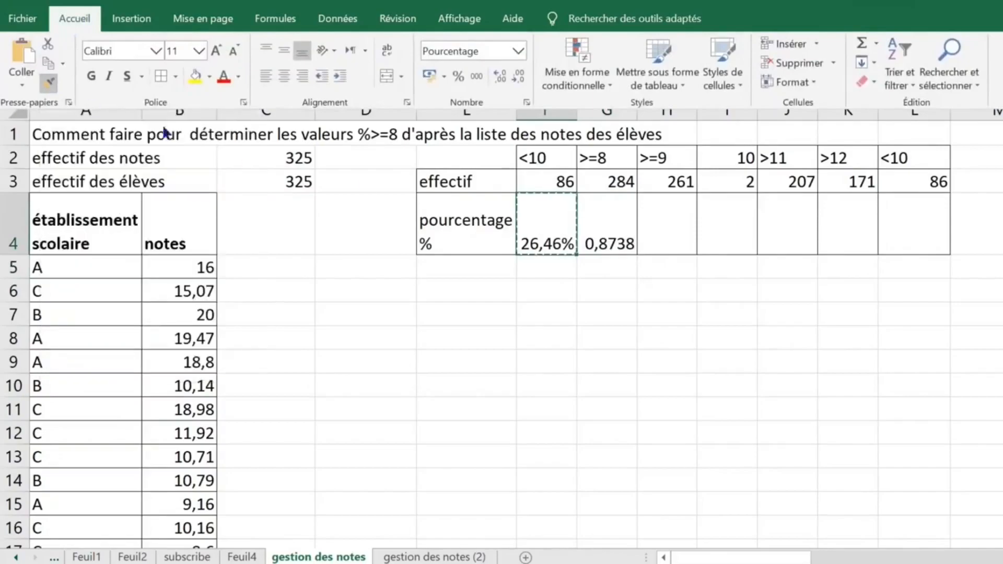
left_click(603, 215)
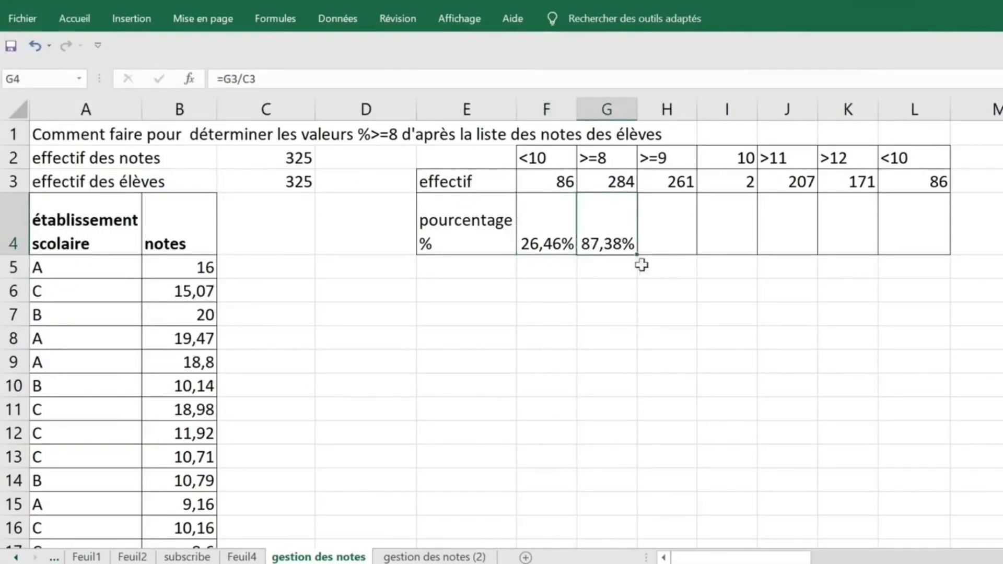
Try to fill the G4 formula into H4 and inspect the cell references it uses there.
left_click(676, 239)
left_click(600, 224)
left_click_drag(638, 256, 696, 255)
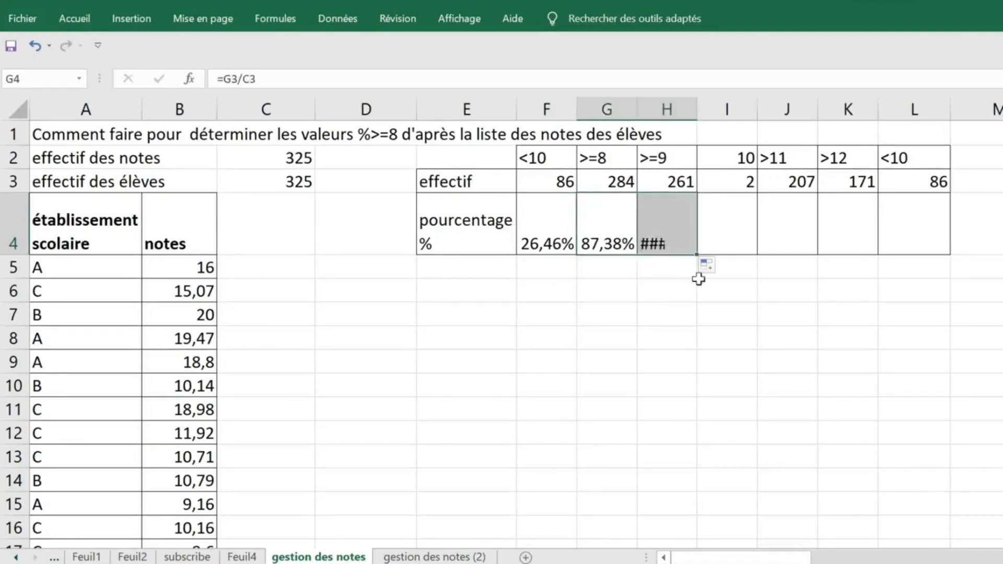
left_click(674, 241)
double_click(673, 241)
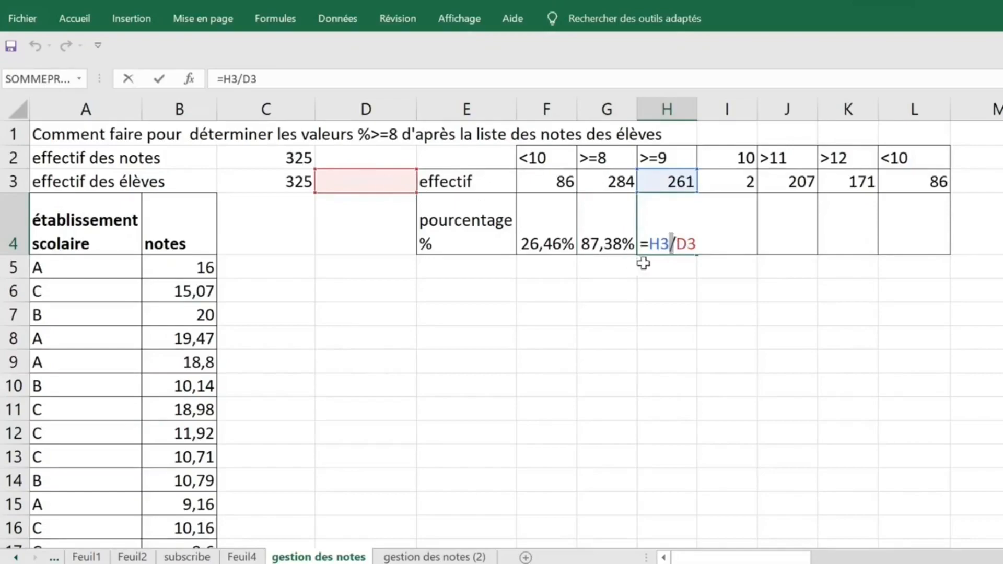
key("ctrl+Return")
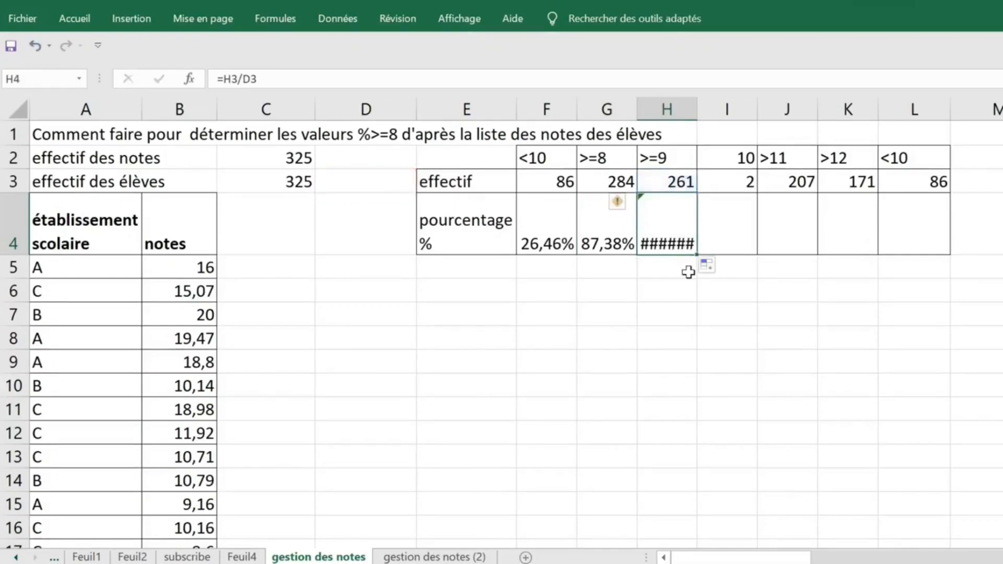
Clear the contents of the percentage cells H4 and G4.
key("Delete")
left_click(602, 238)
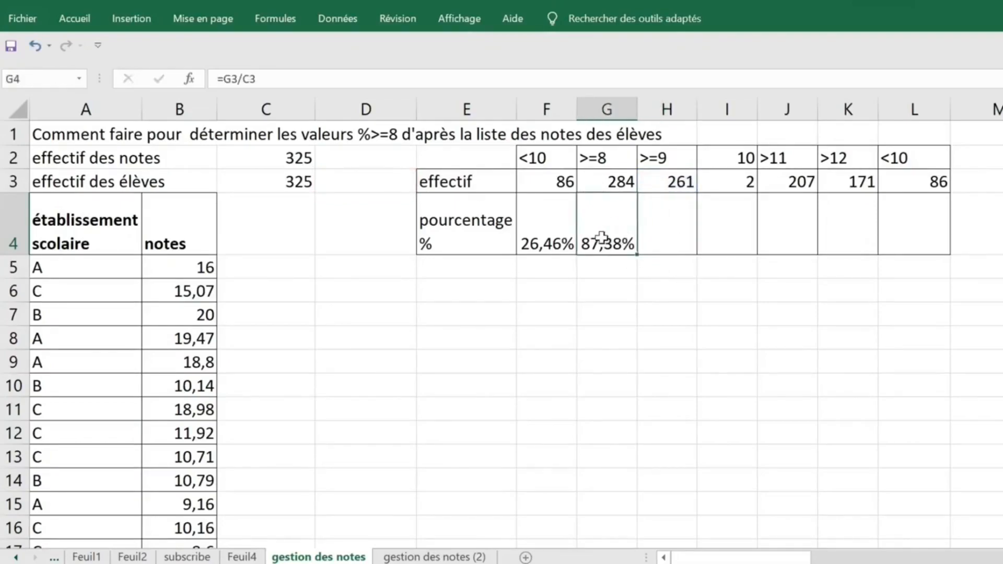
key("Delete")
Make the student-total reference in F4 absolute, giving =F3/$C$3, and fill the formula across to L4.
left_click(567, 238)
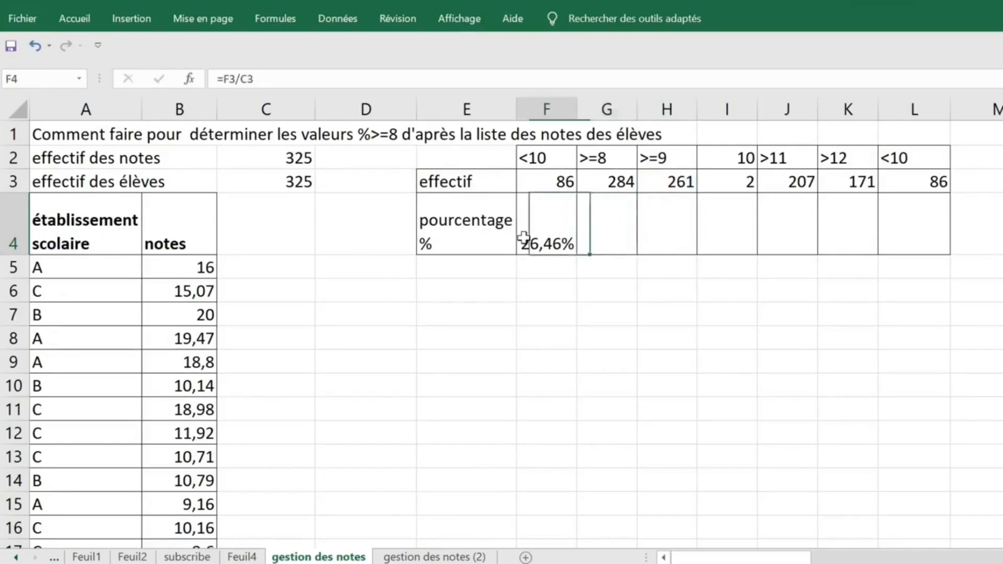
double_click(554, 234)
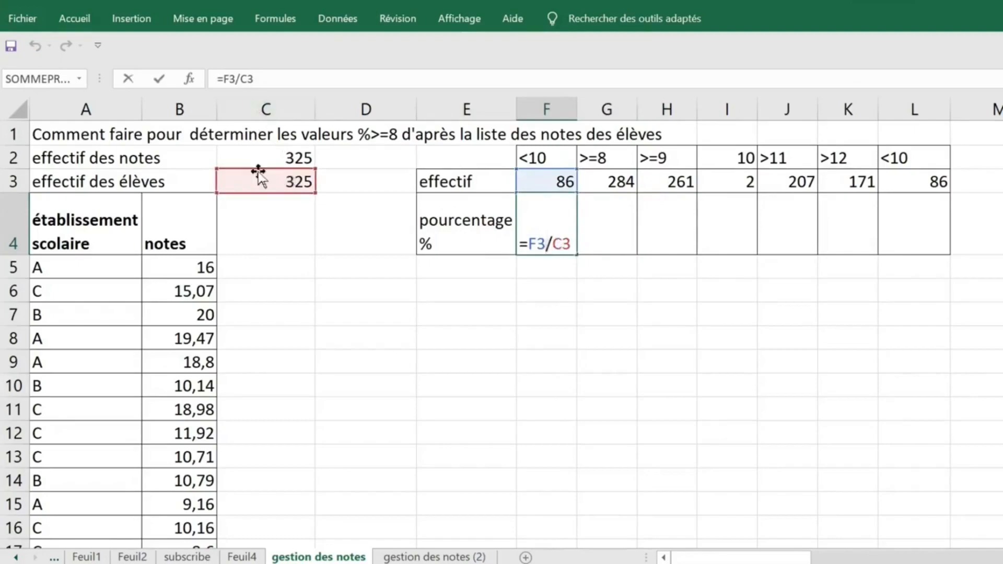
left_click(561, 240)
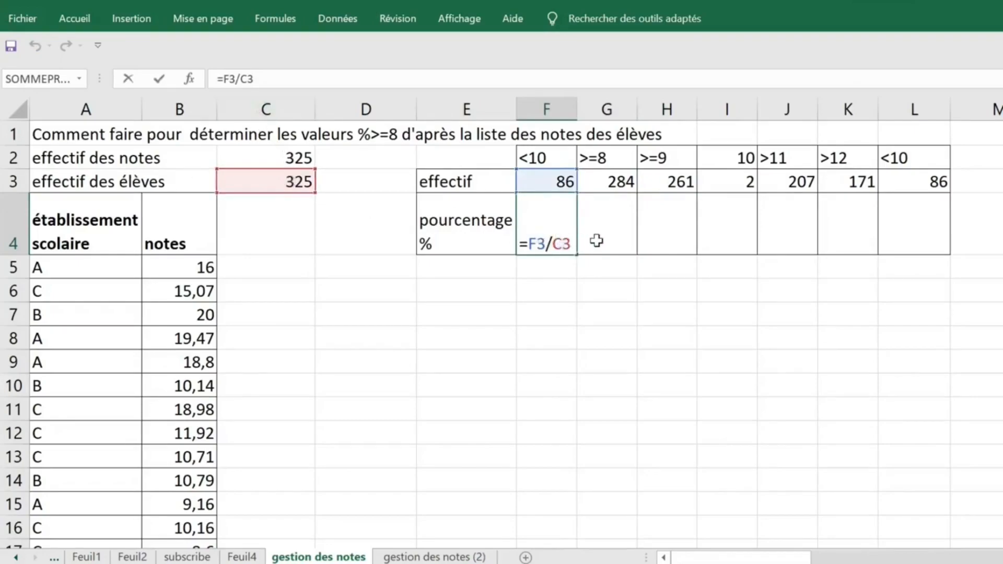
key("F4")
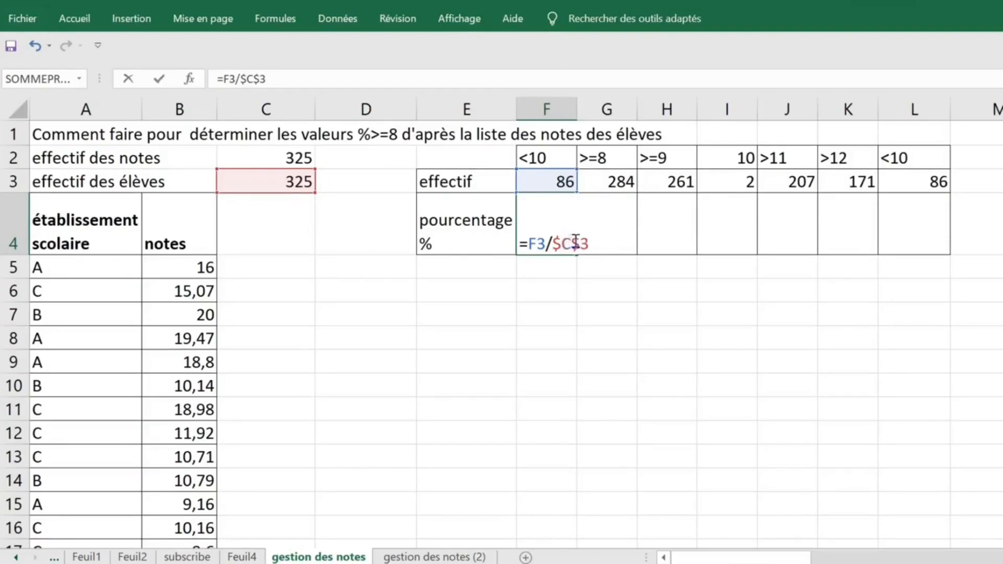
key("ctrl+Return")
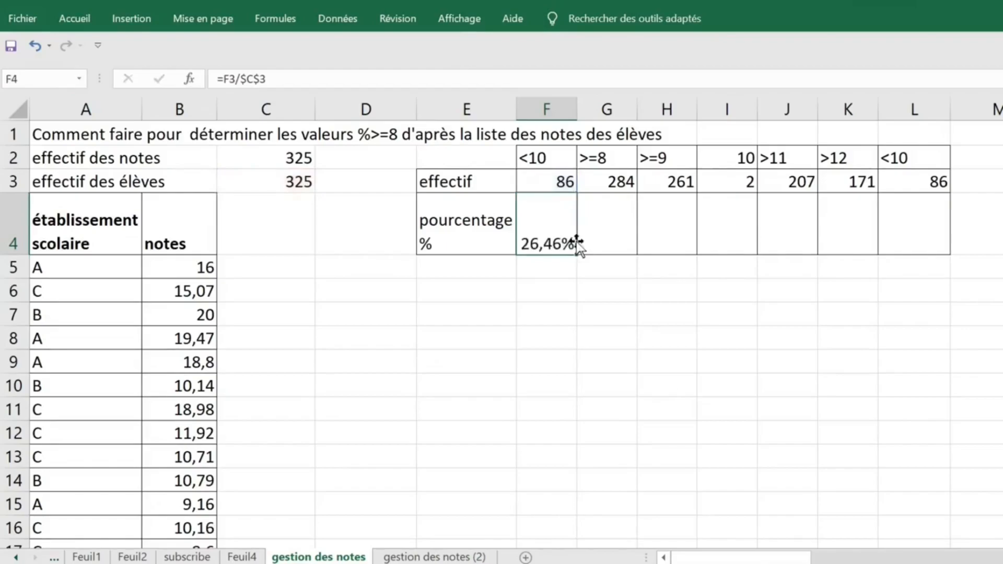
left_click_drag(578, 255, 929, 253)
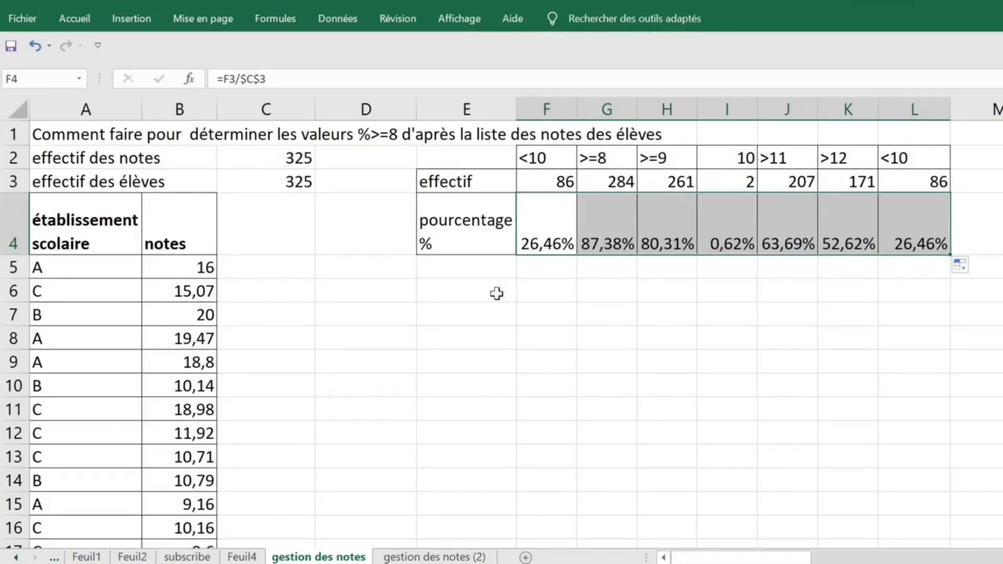
left_click(473, 287)
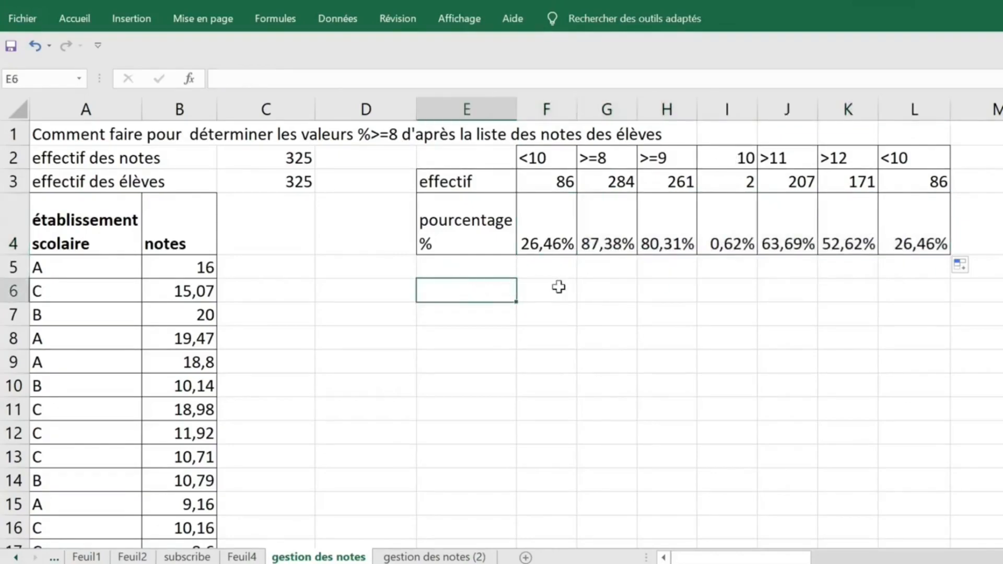
Add the header moyenne in M2, beside the last criterion.
left_click(977, 159)
type("moyenne")
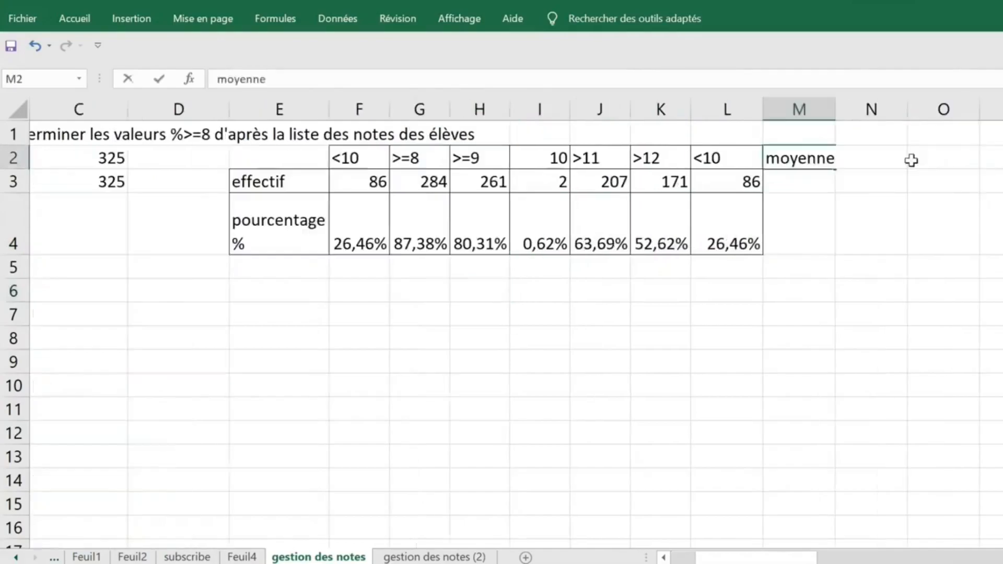
left_click(816, 236)
Begin an NB.SI formula in M3, under moyenne, using the named range notes as its range argument.
left_click(810, 181)
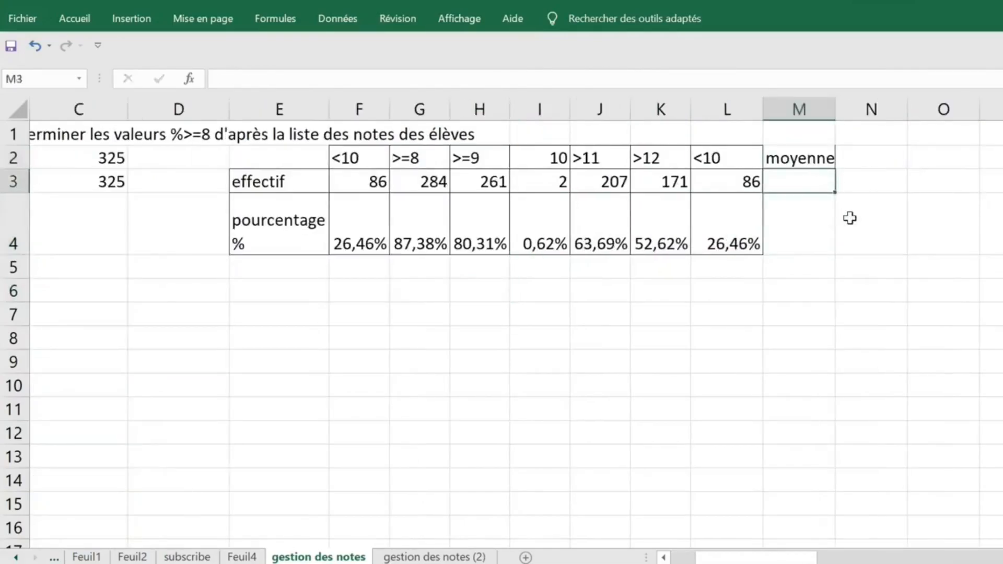
type("=")
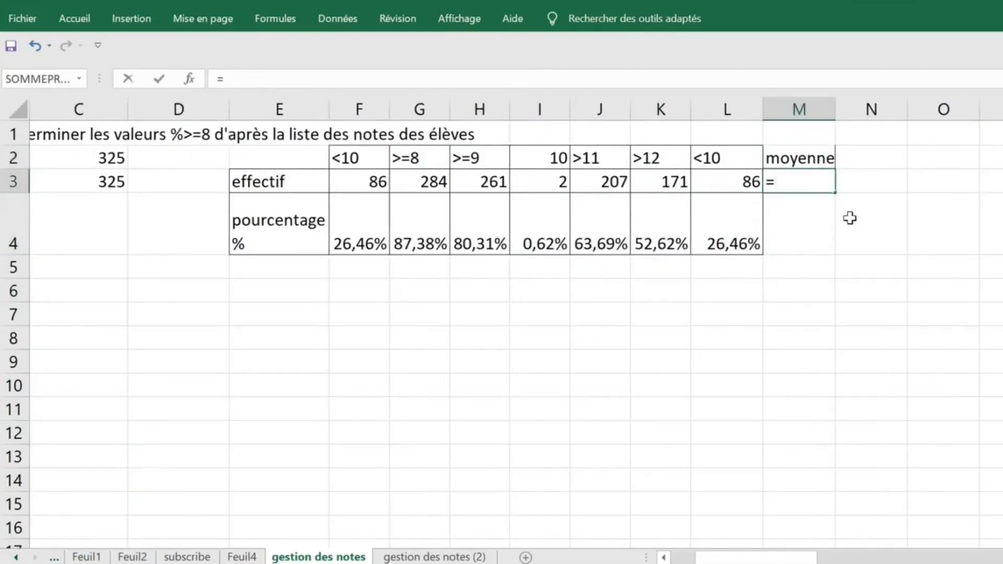
type("nb.si")
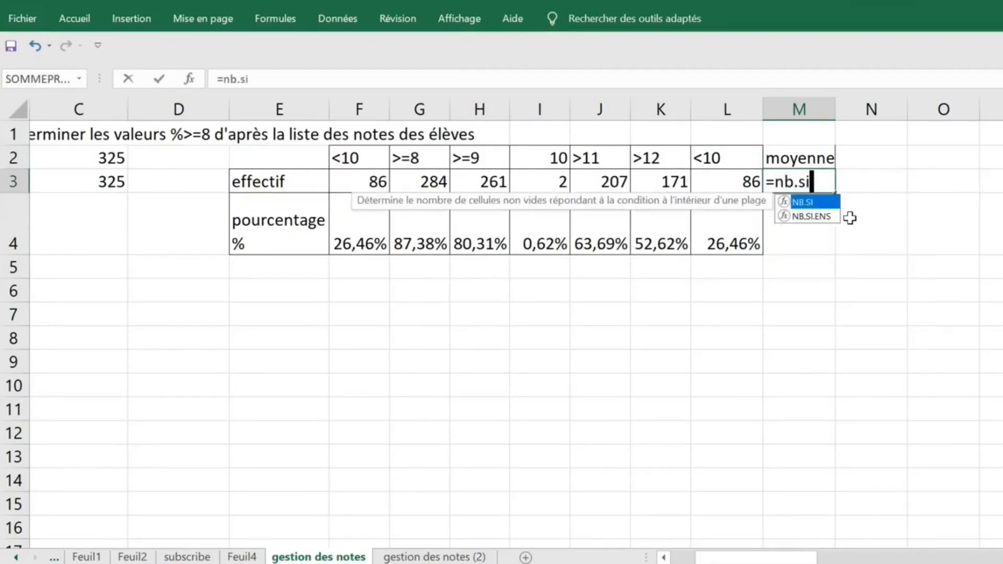
key("Tab")
key("F3")
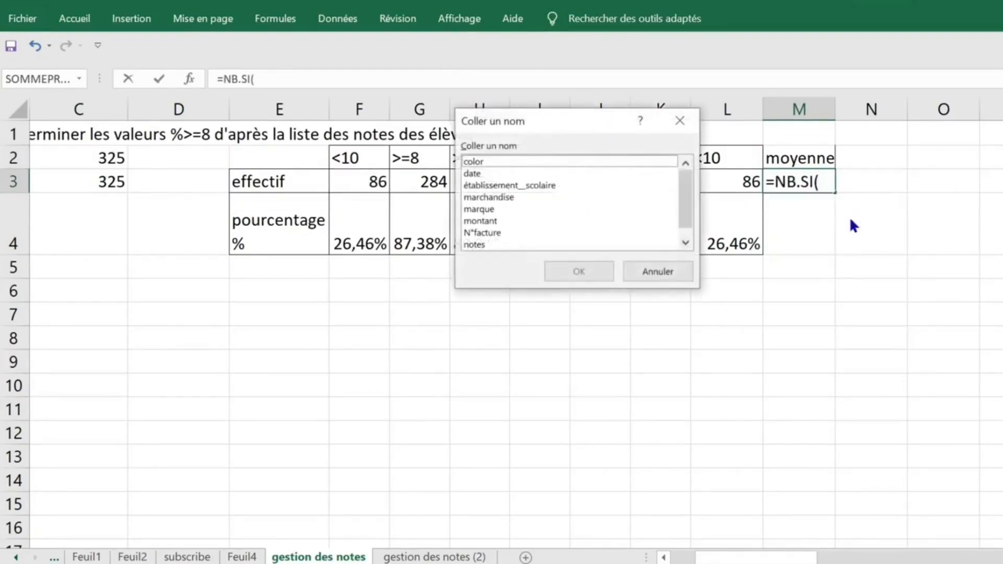
left_click(475, 245)
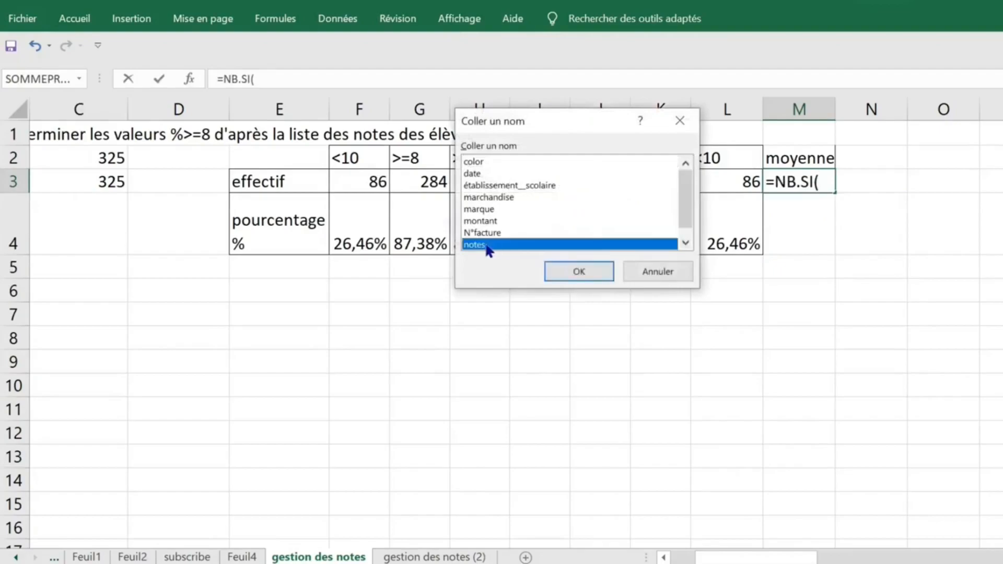
double_click(485, 245)
type(";")
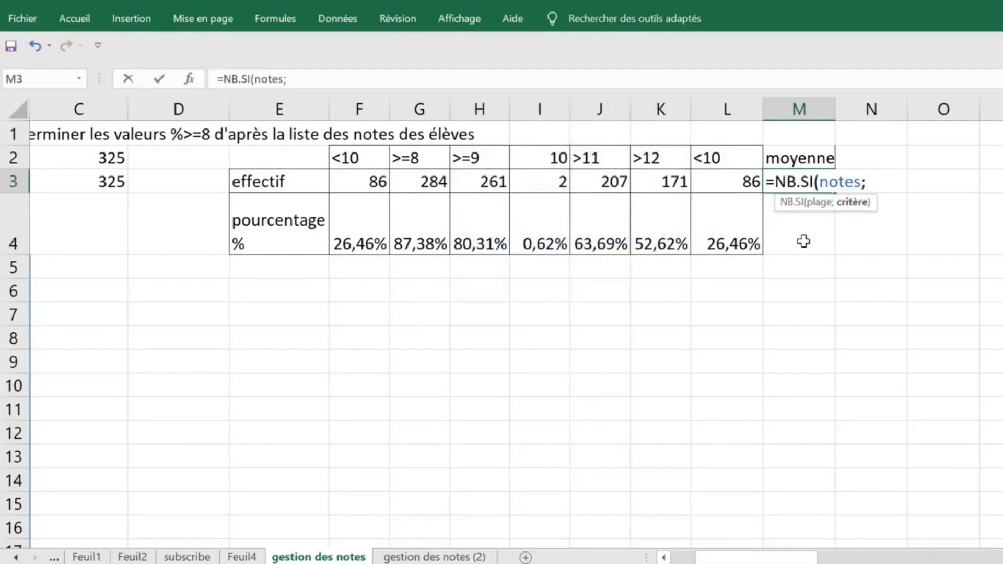
Try to complete the M3 formula with the unquoted criterion >=10, as =NB.SI(notes;>=10).
type("<")
key("BackSpace")
type(">=10)")
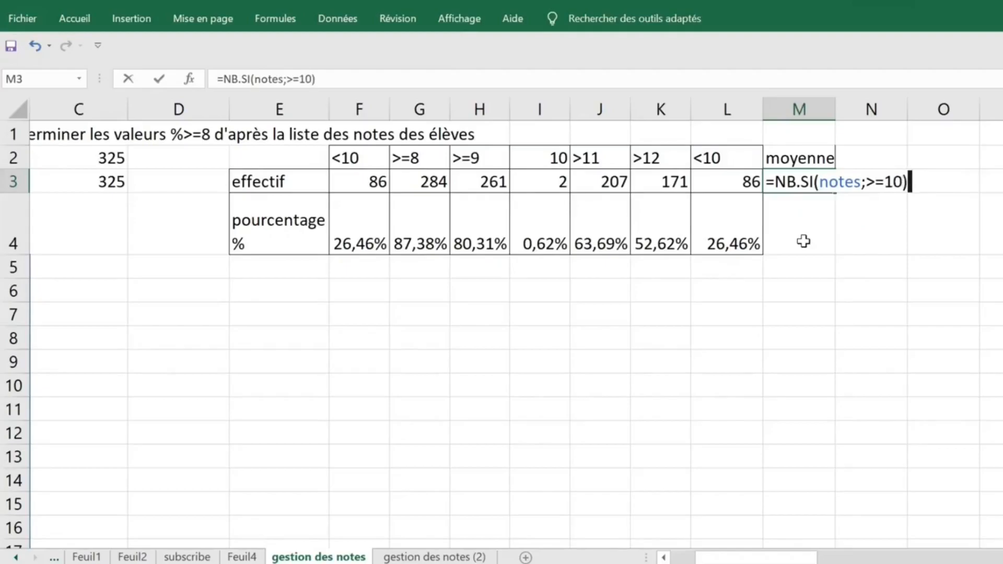
key("Return")
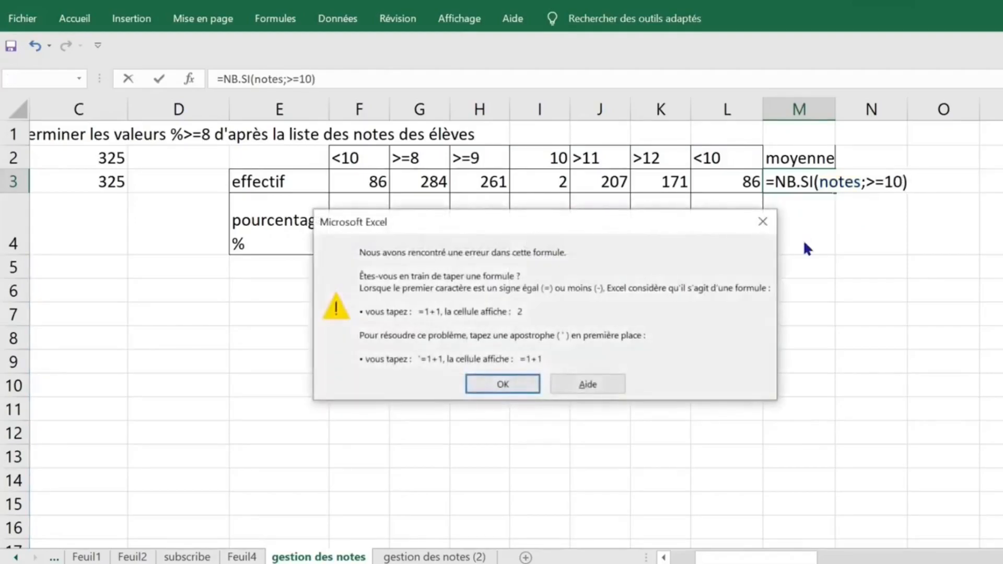
left_click(503, 384)
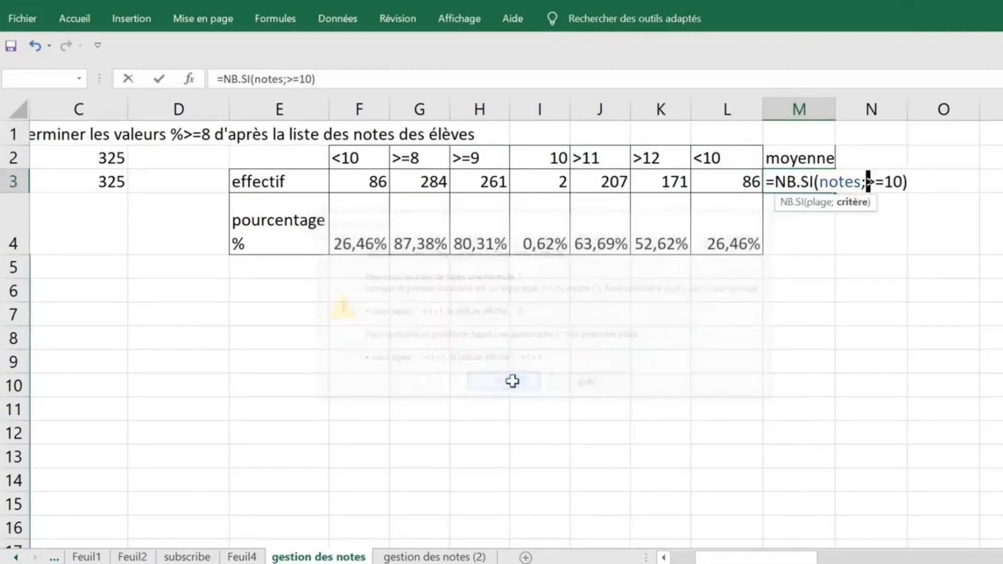
Enclose the criterion >=10 in quotation marks within the M3 formula.
left_click_drag(880, 179, 901, 179)
left_click(867, 180)
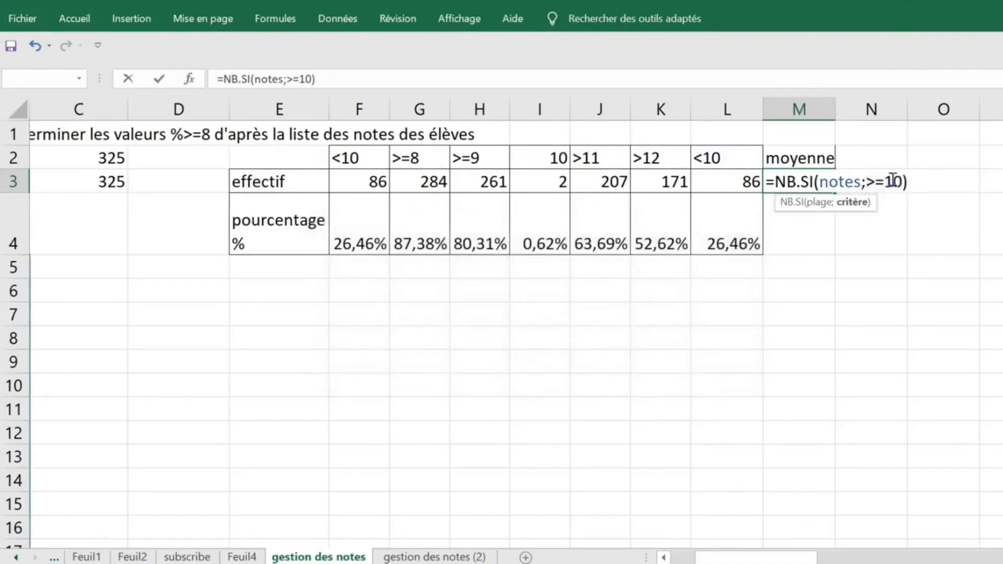
type("\"")
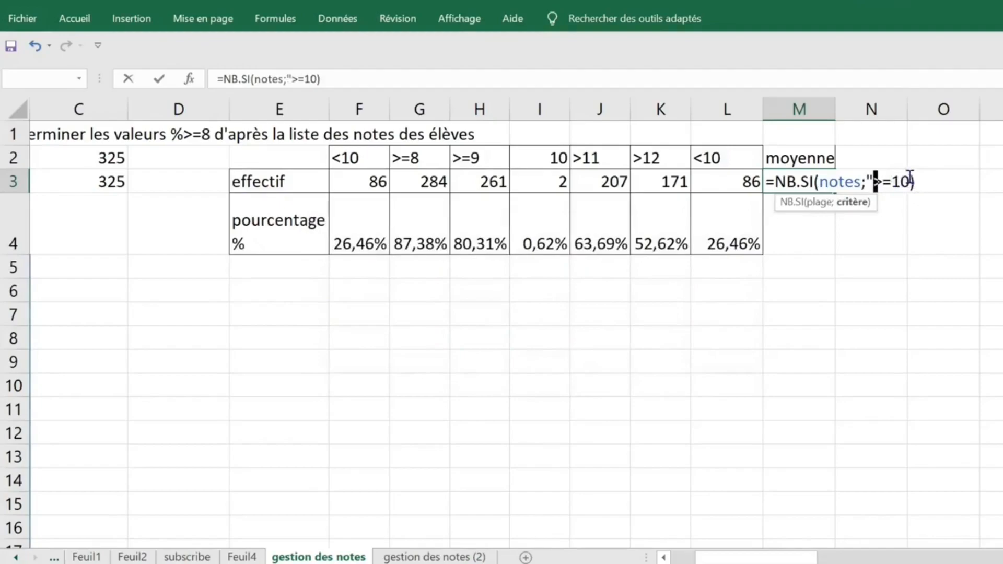
left_click(910, 180)
type("\"")
Check the quotation marks and closing parenthesis in M3, and enter the formula as =NB.SI(notes;">=10").
key("super+plus")
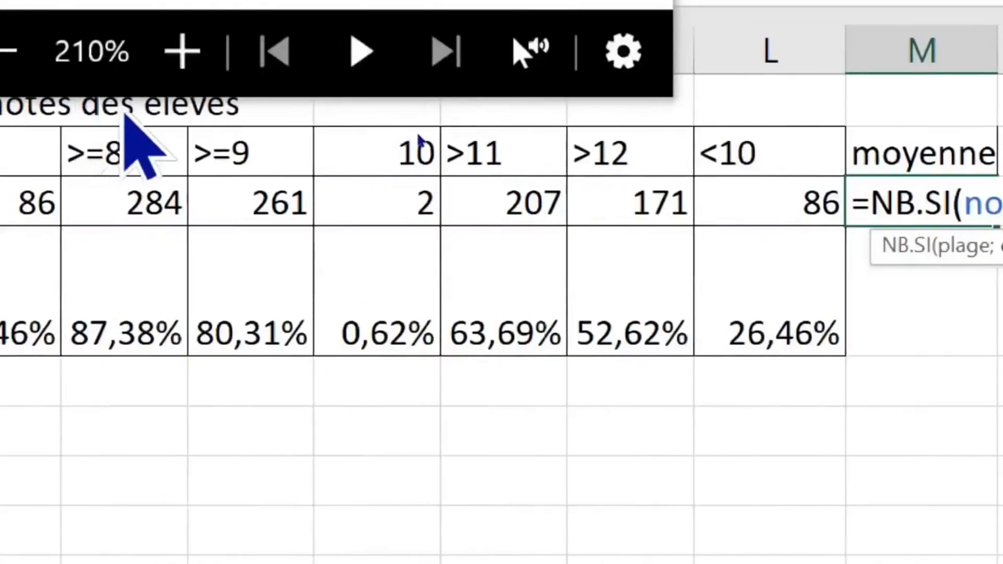
left_click(181, 52)
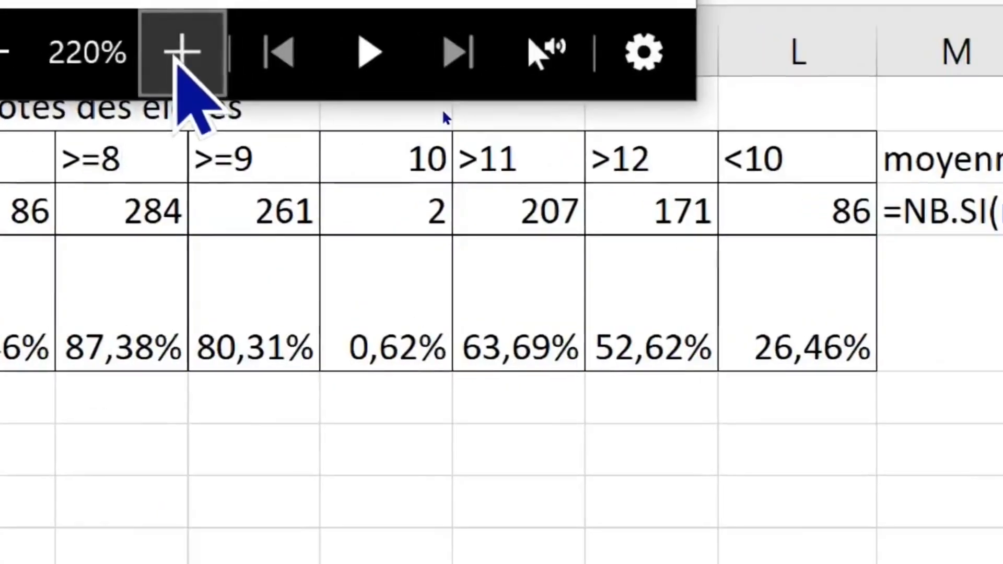
left_click(181, 52)
left_click(181, 52)
left_click(181, 52)
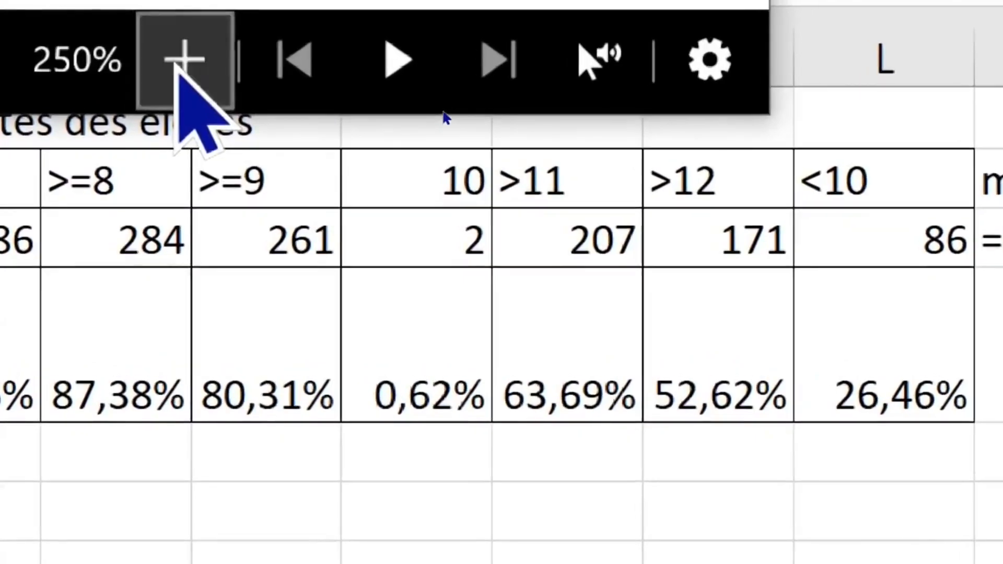
left_click(181, 52)
left_click(537, 11)
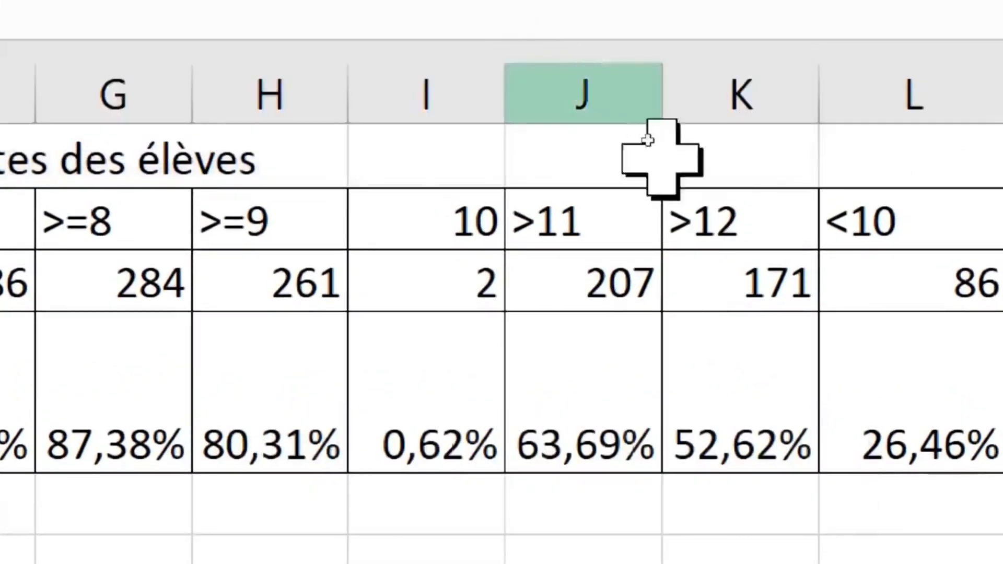
type("=NB.SI(notes;\">=10\"")
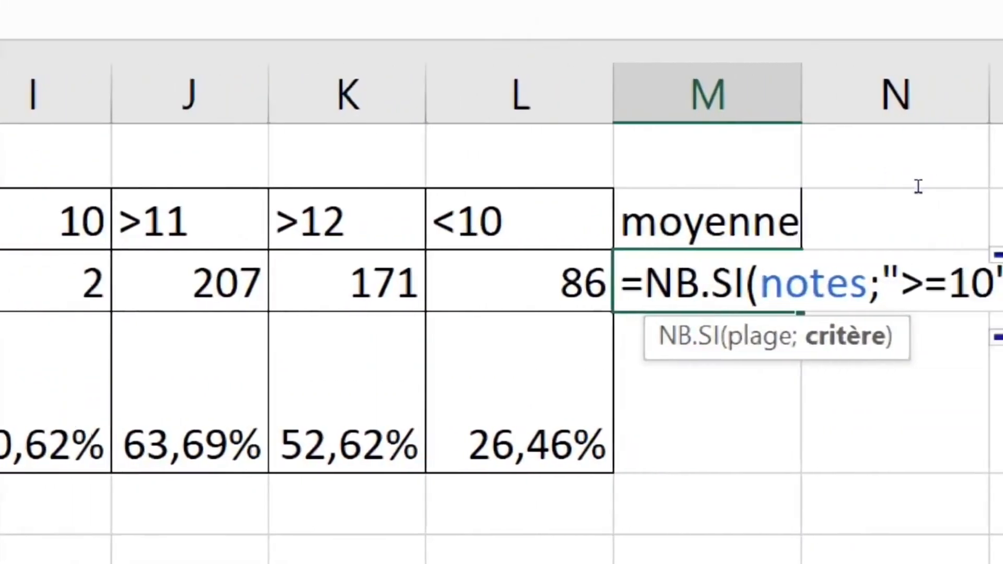
type(")")
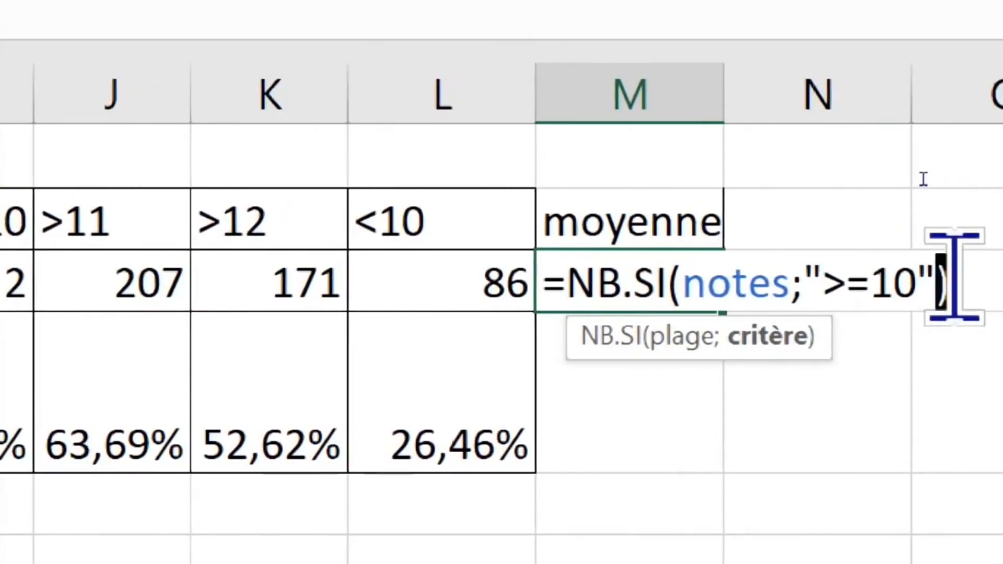
key("BackSpace")
type(")")
left_click_drag(954, 283, 815, 276)
left_click(809, 277)
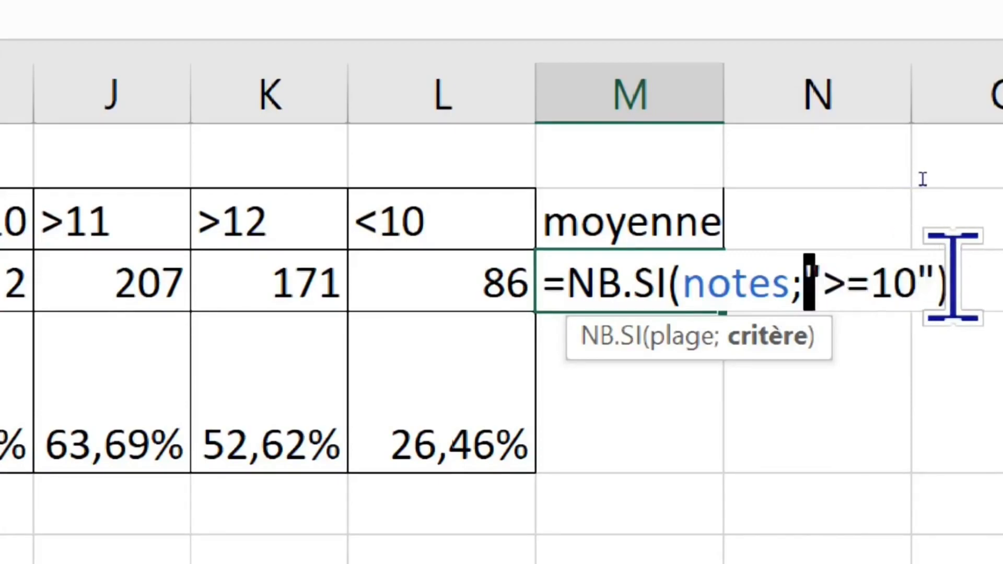
key("ctrl+Return")
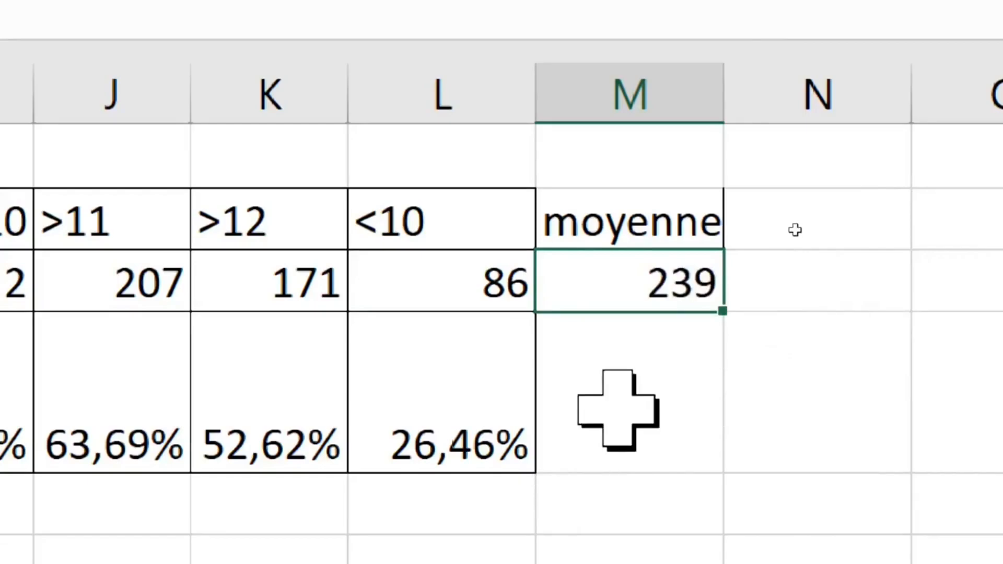
Calculate the moyenne percentage in M4 by dividing its student count by the total, with =M3/C3.
left_click(637, 405)
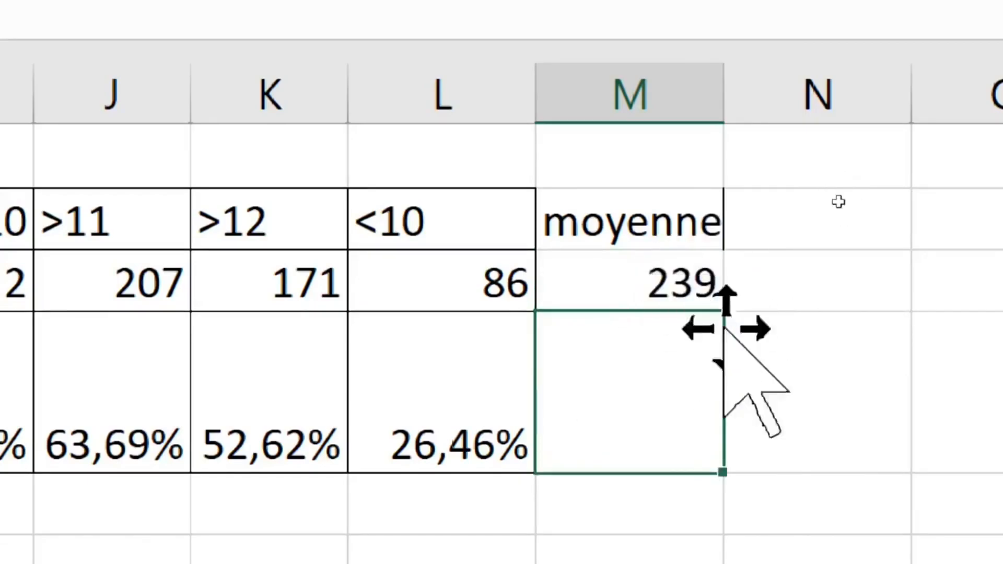
type("=")
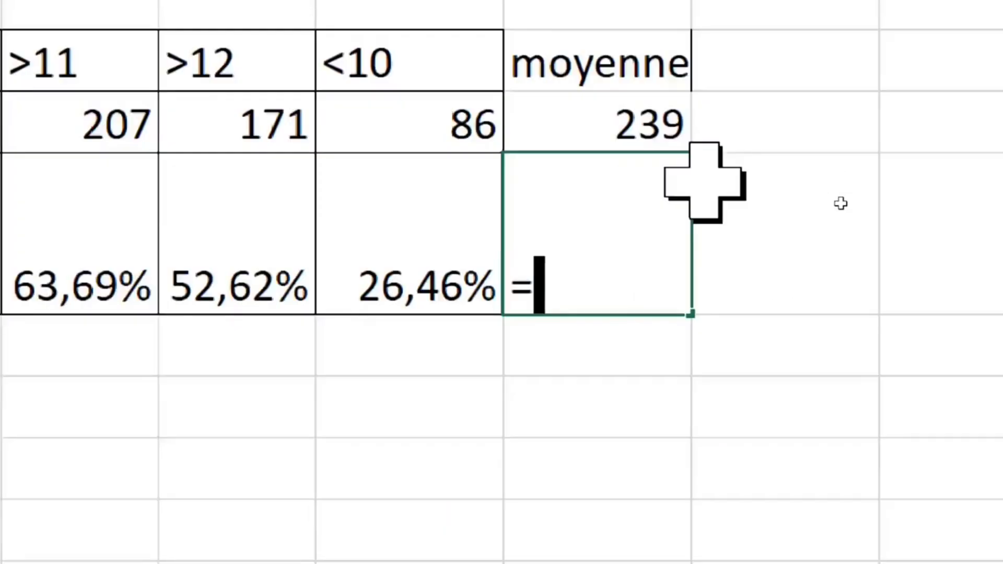
left_click(575, 115)
type("/")
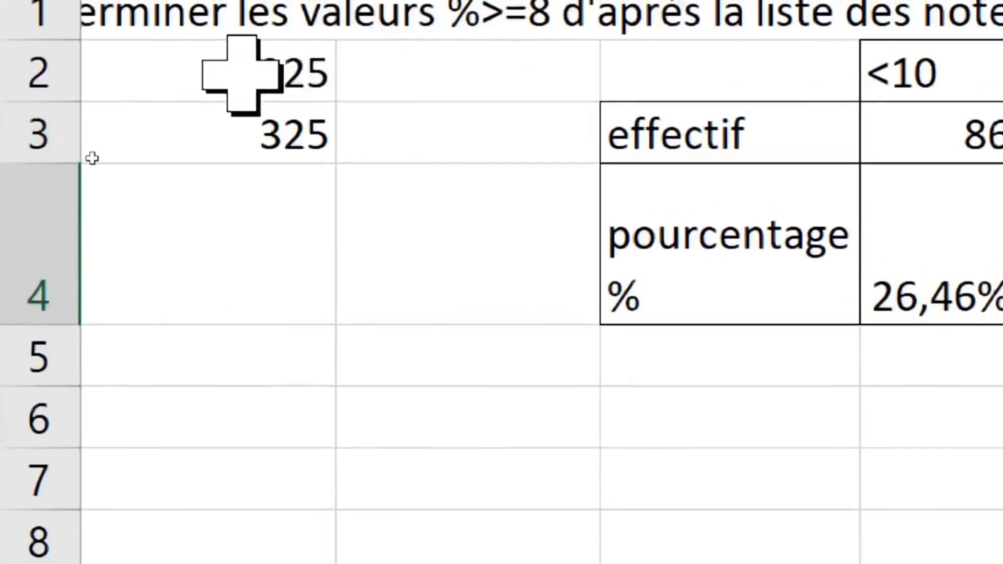
left_click(240, 63)
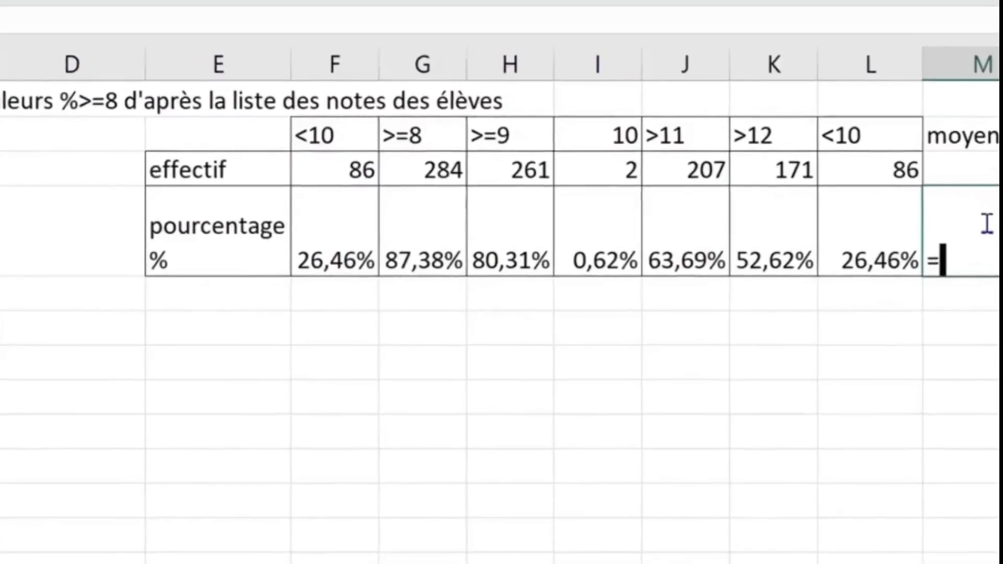
left_click(981, 183)
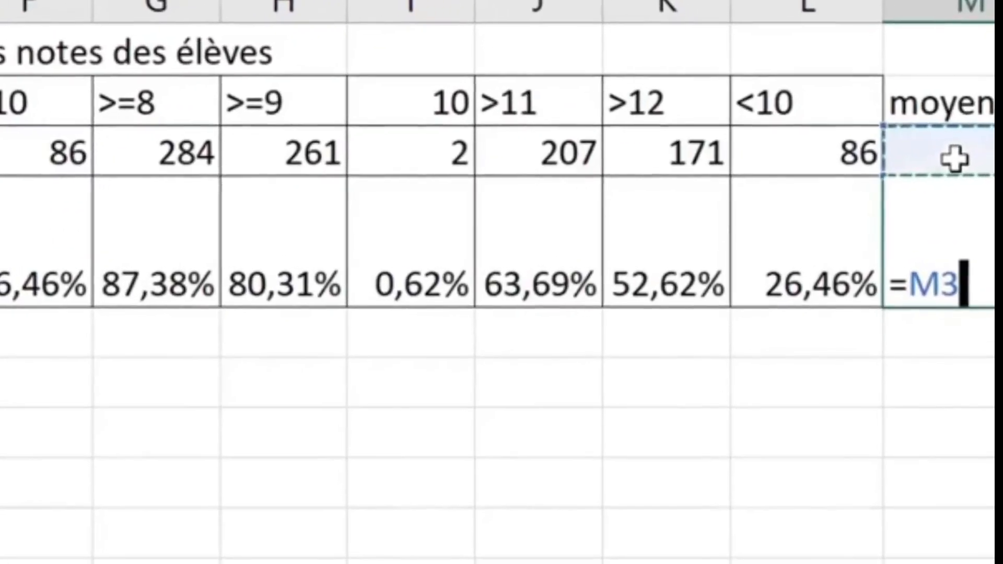
type("/")
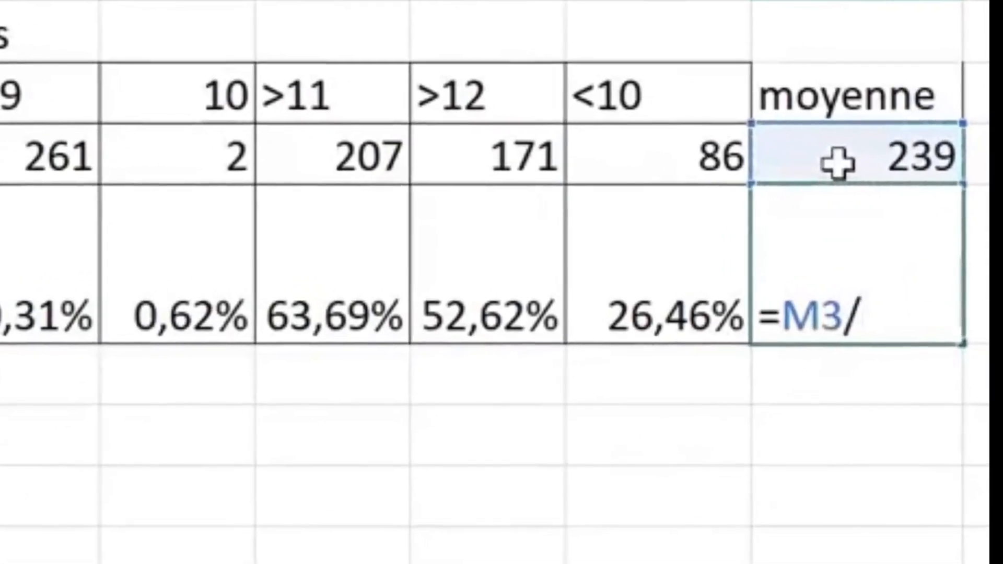
type("C3")
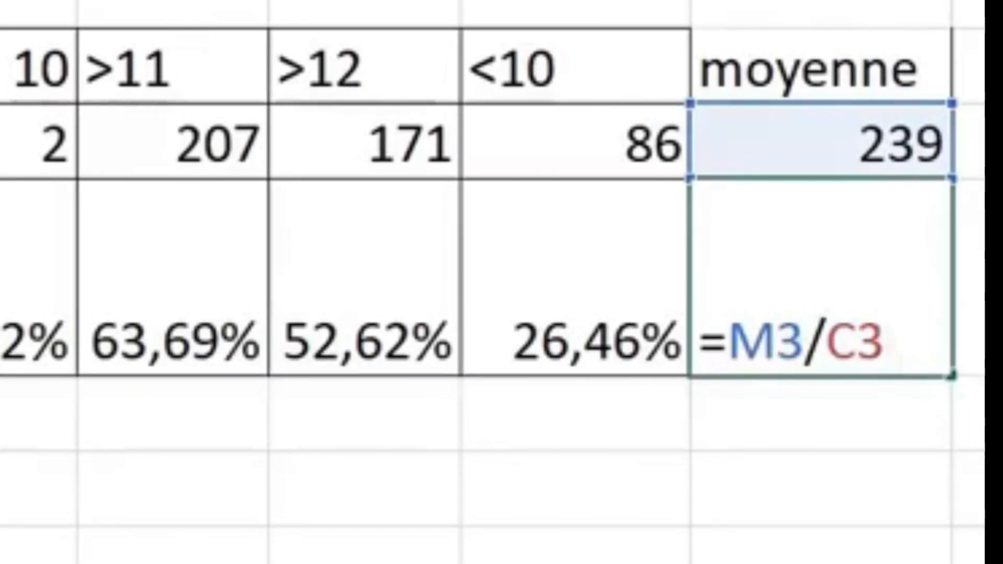
key("Return")
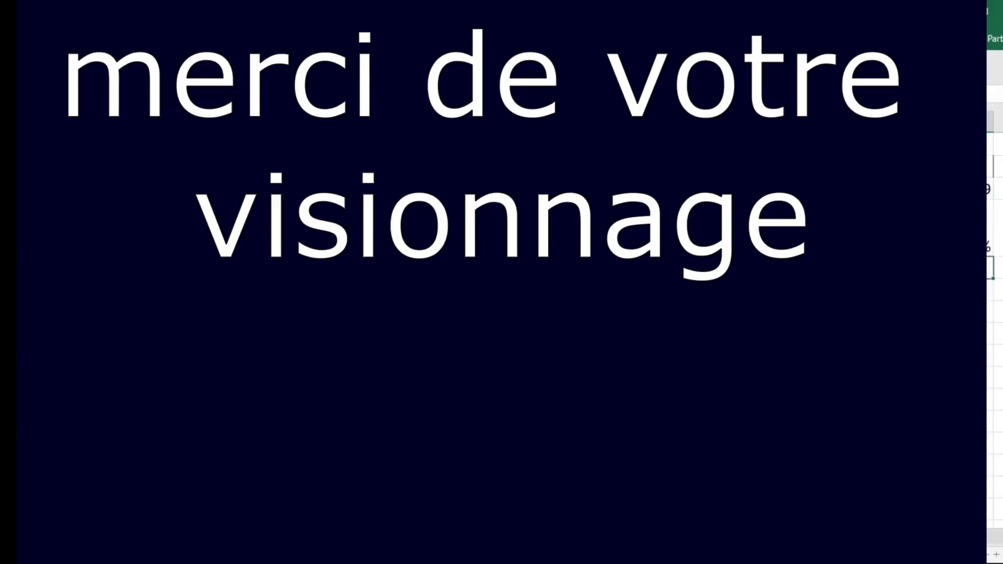